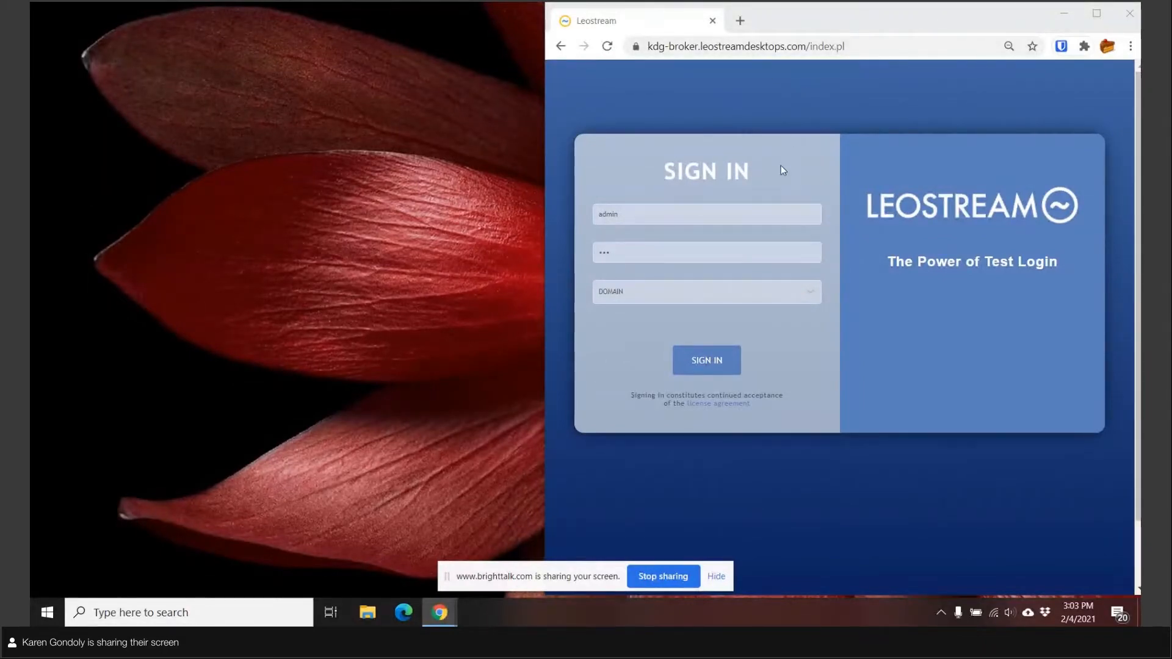
# Sign in to the Connection Broker as admin, hide the screen-sharing notice, and open the Users list under Resources
pyautogui.click(707, 375)
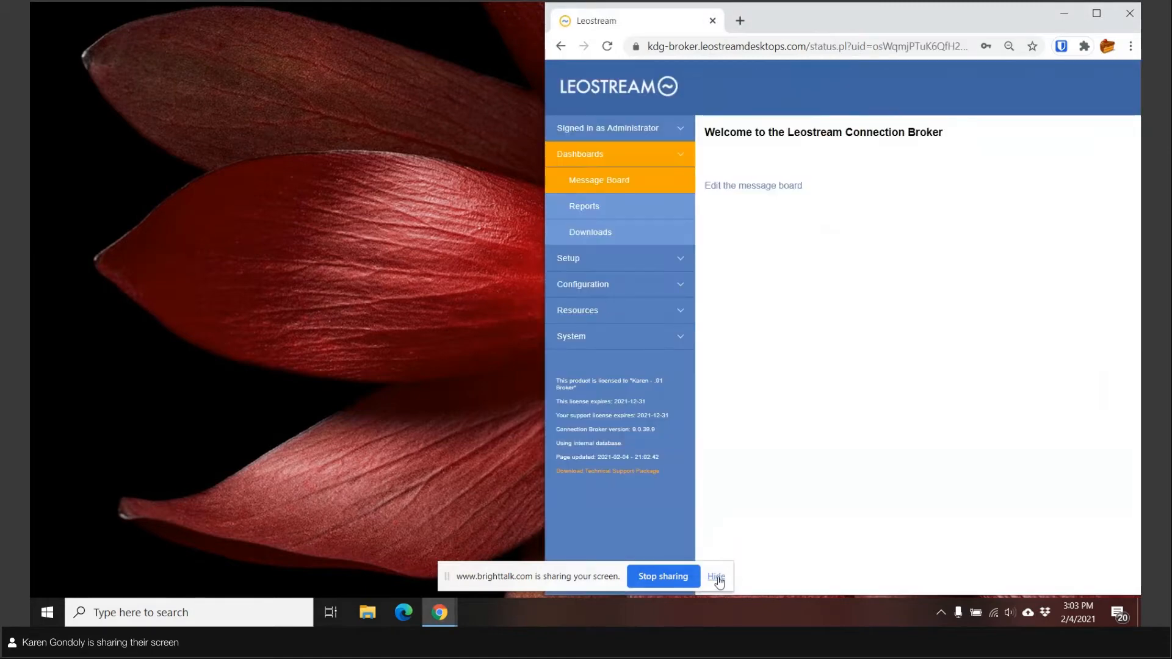
pyautogui.click(716, 576)
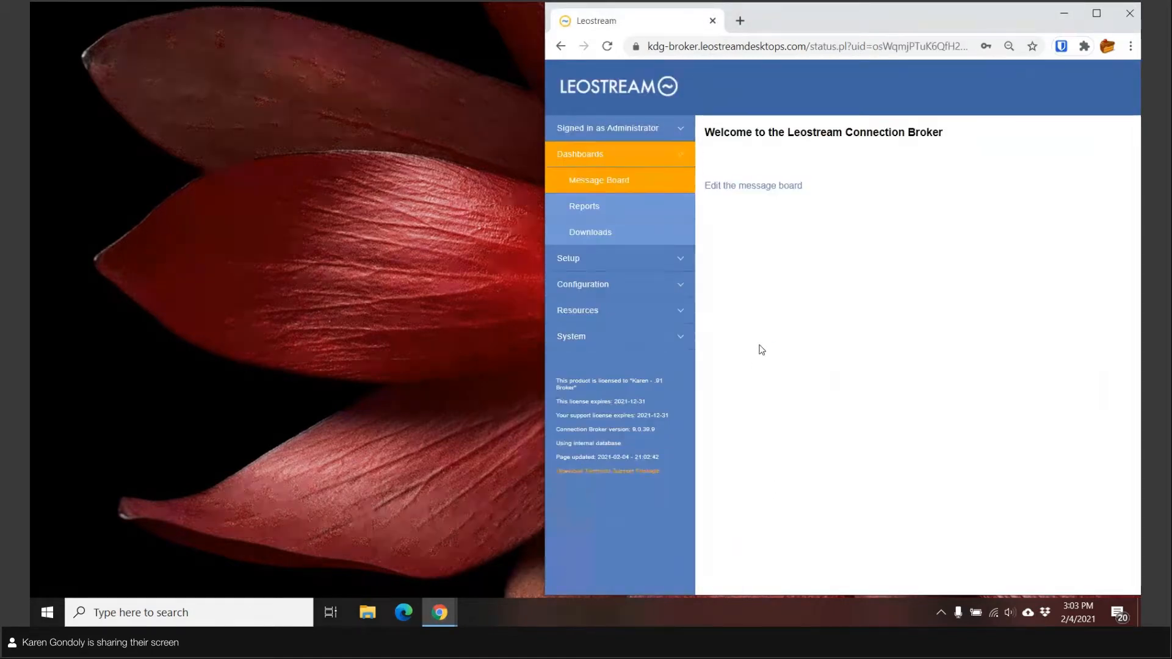
pyautogui.click(626, 307)
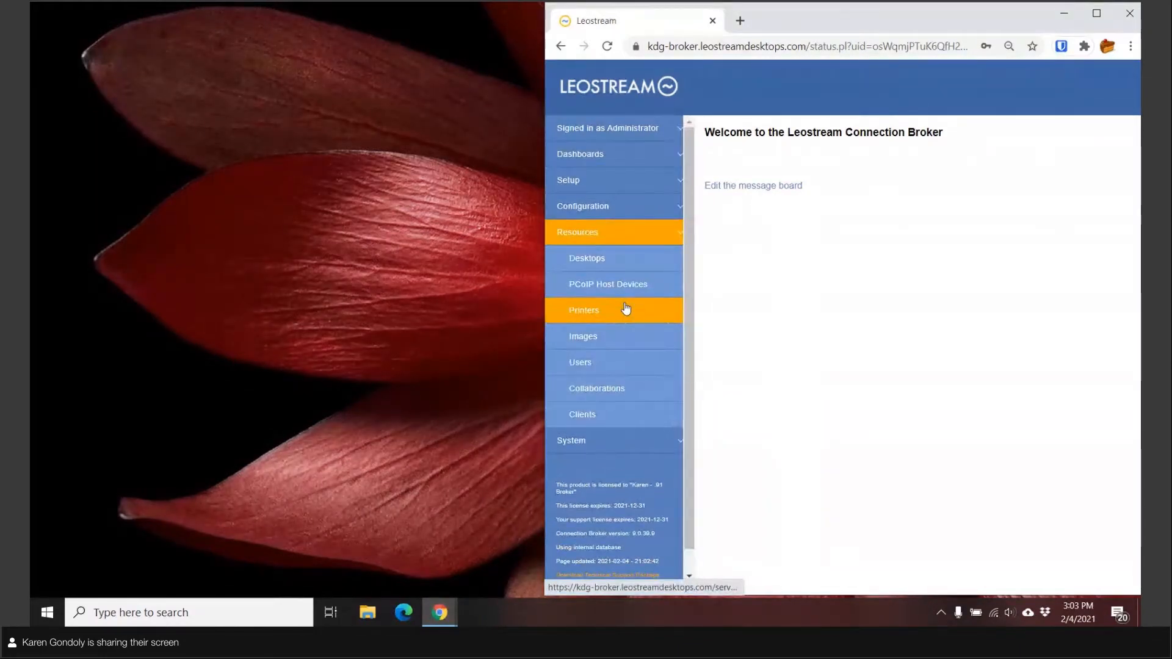
pyautogui.click(584, 366)
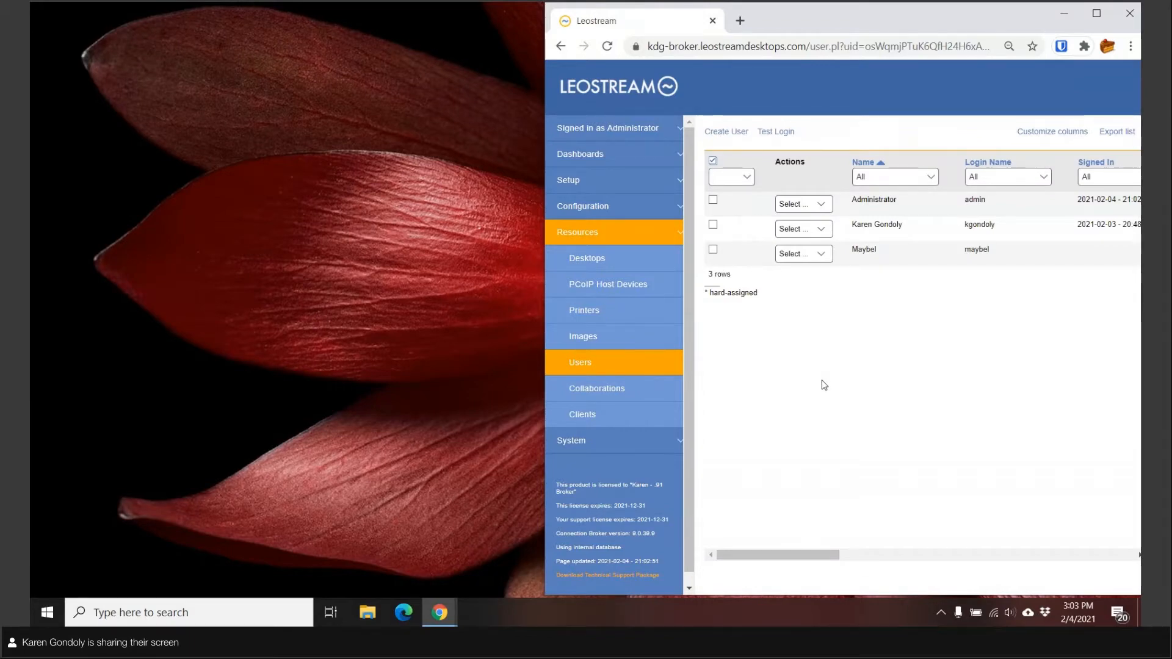
# Run a test login for the second listed user with domain leostream.net, location All and client Chrome/88.0 (Web Browser)
pyautogui.click(817, 241)
pyautogui.click(796, 272)
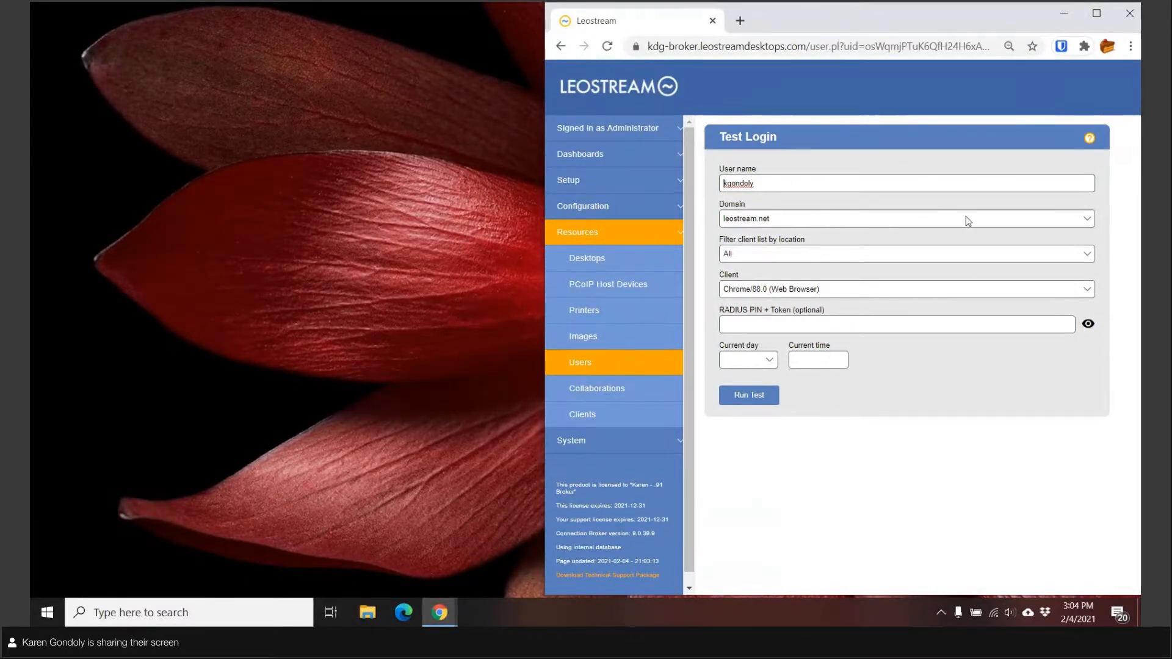
pyautogui.click(990, 223)
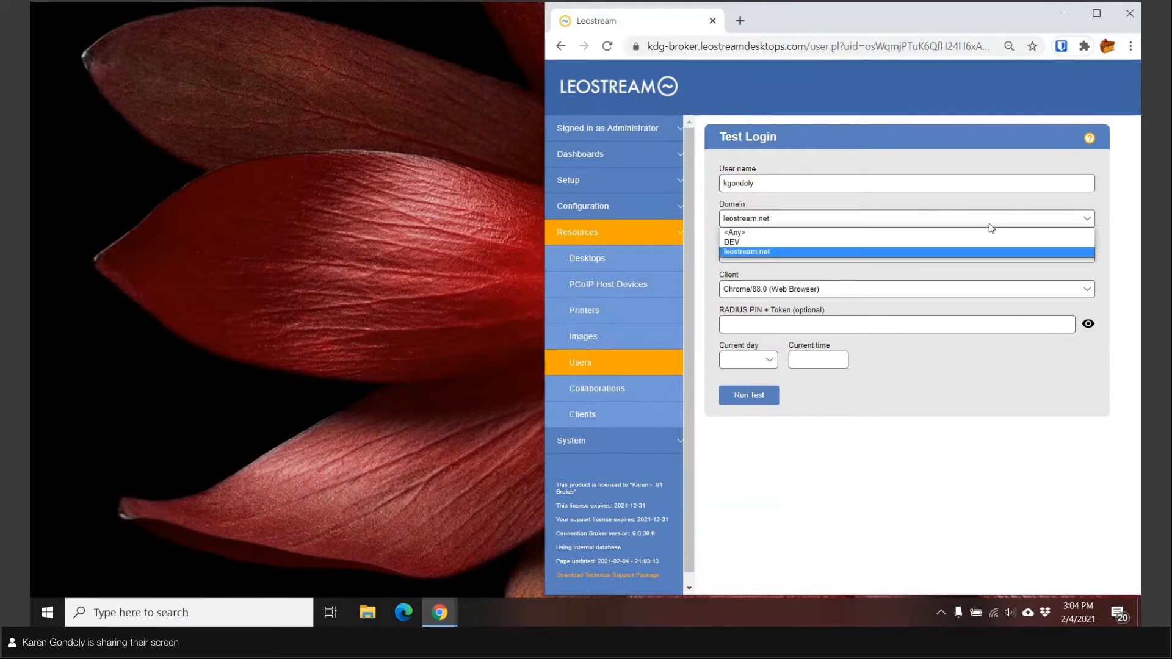
pyautogui.click(991, 224)
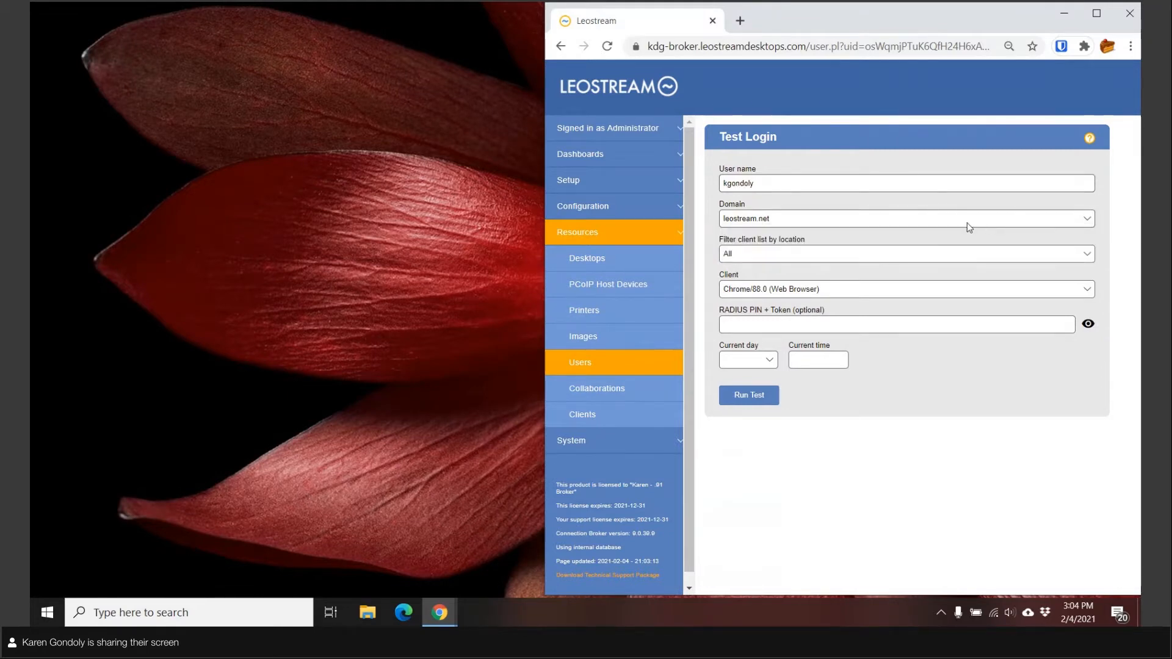
pyautogui.click(759, 259)
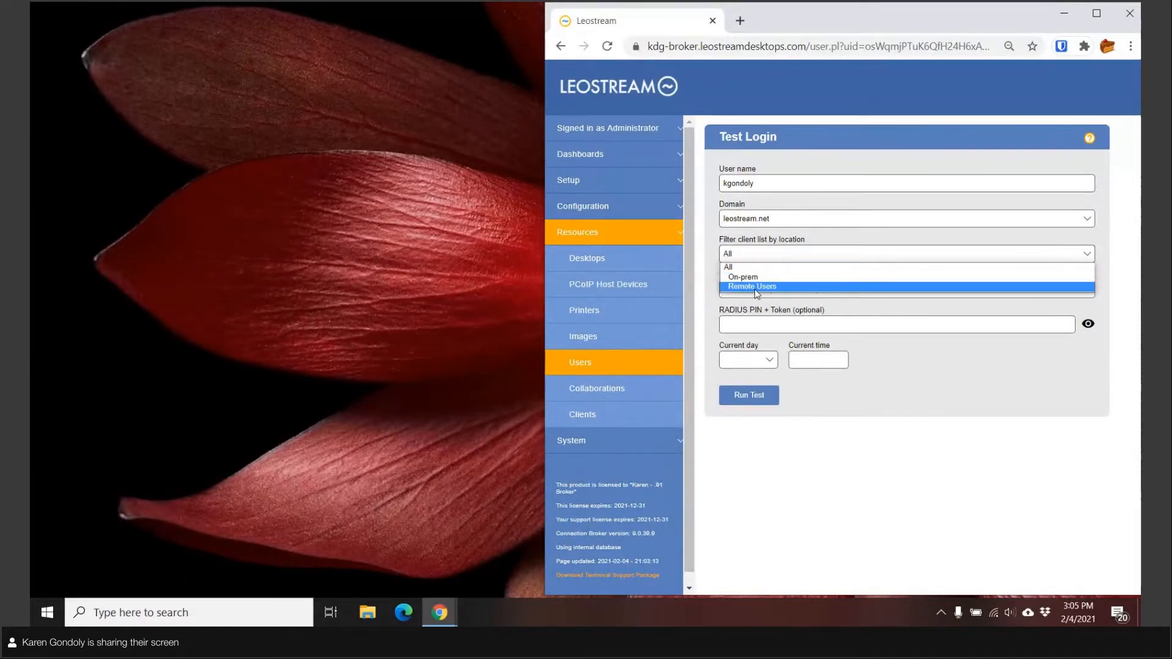
pyautogui.click(888, 437)
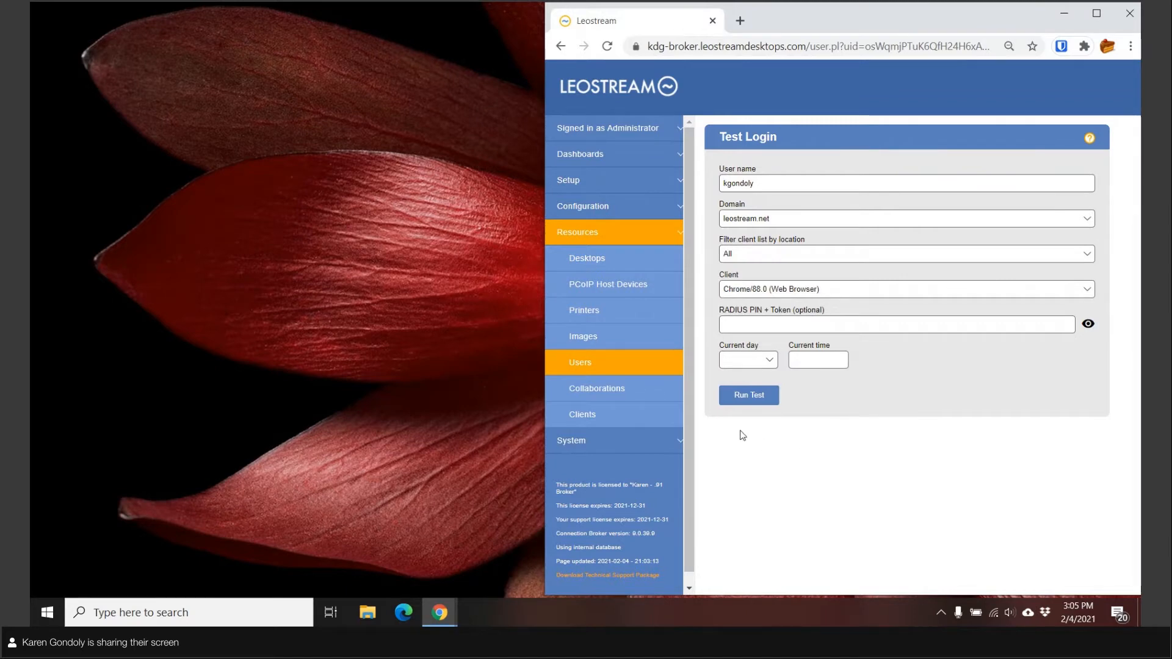
pyautogui.click(742, 397)
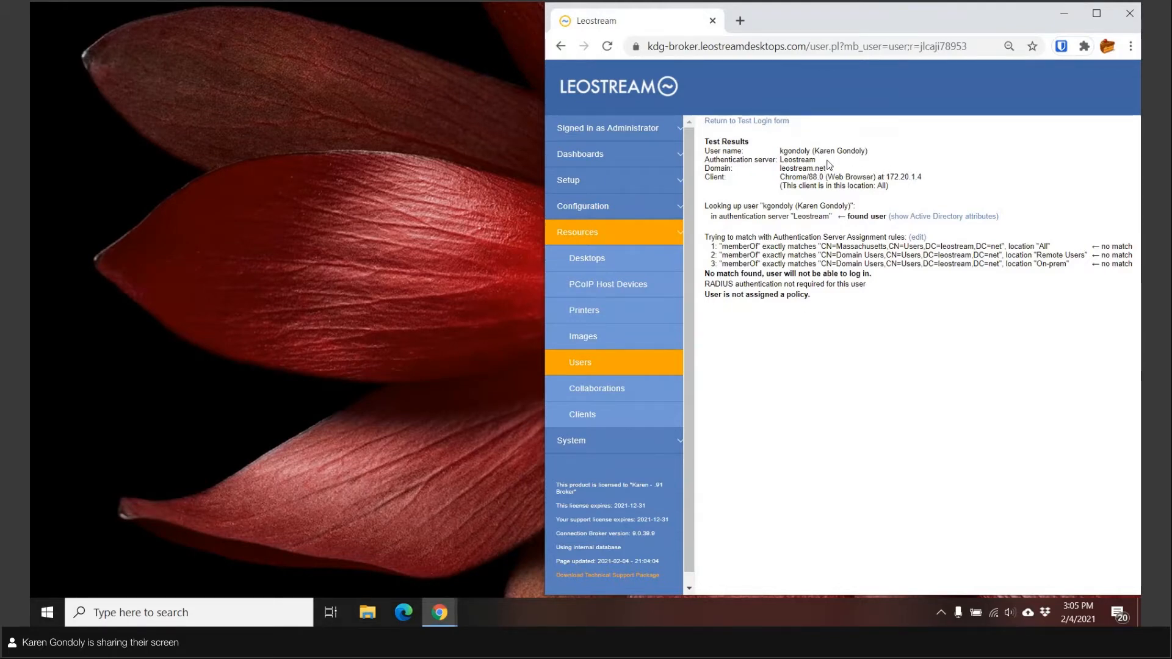
# Examine the test results for the user name, authentication server, client, client location and user lookup
pyautogui.doubleClick(799, 151)
pyautogui.doubleClick(801, 160)
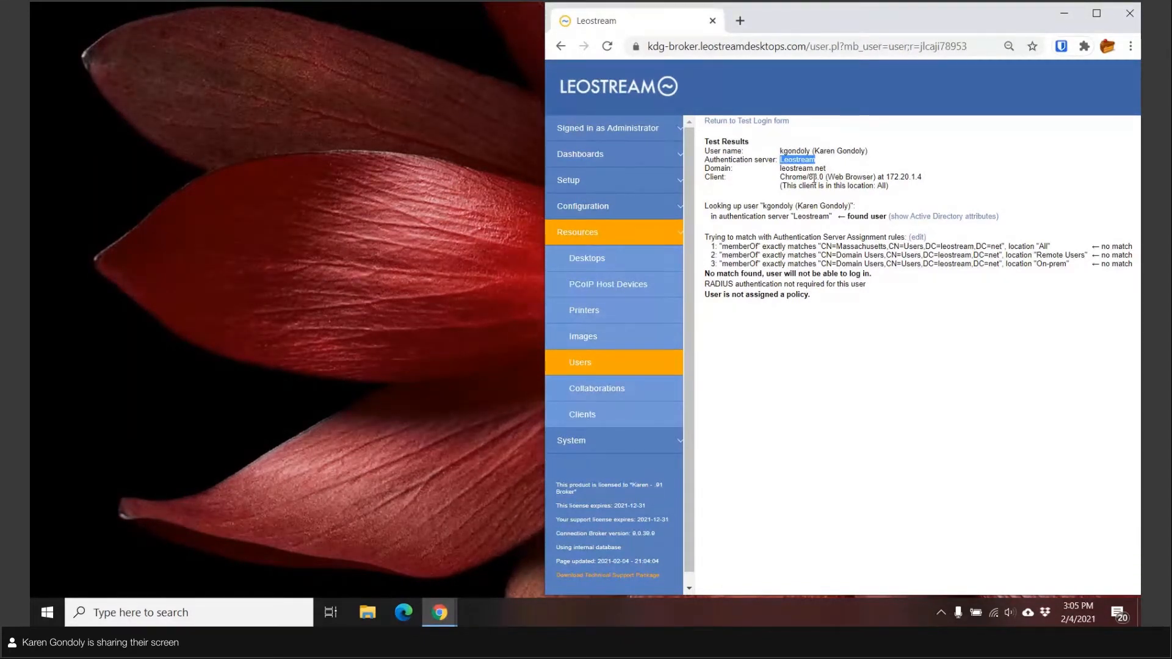
pyautogui.doubleClick(815, 177)
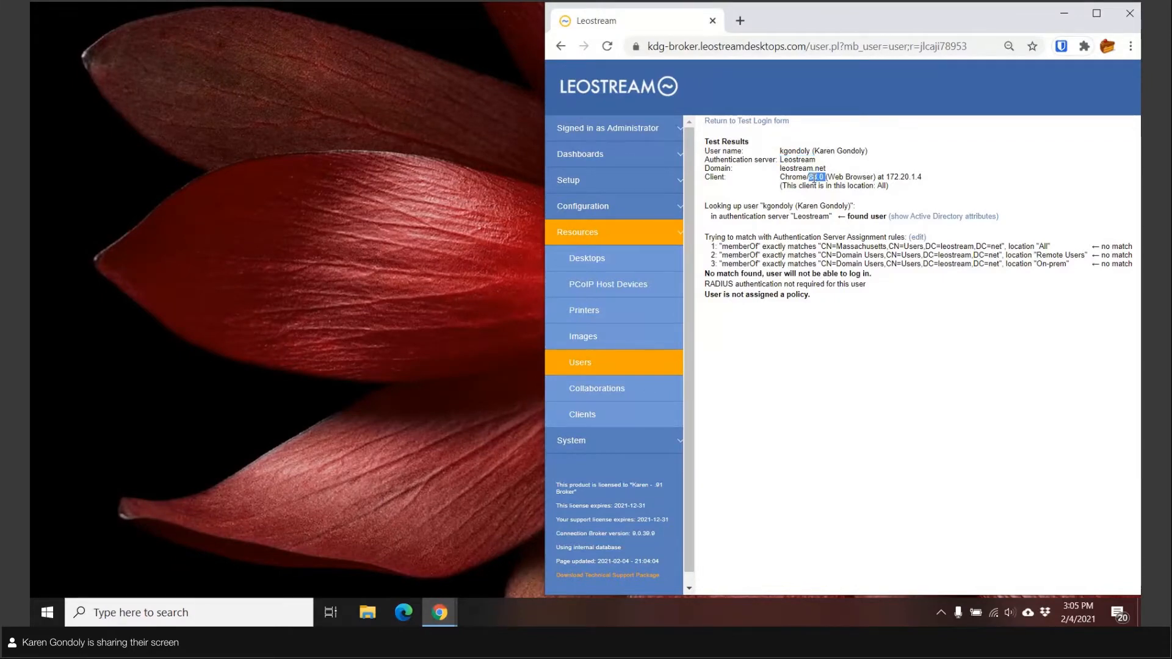
pyautogui.doubleClick(883, 187)
pyautogui.doubleClick(788, 206)
pyautogui.doubleClick(883, 185)
# Examine the three authentication server assignment rules, comparing each rule's memberOf group, location and match result
pyautogui.doubleClick(867, 237)
pyautogui.doubleClick(726, 246)
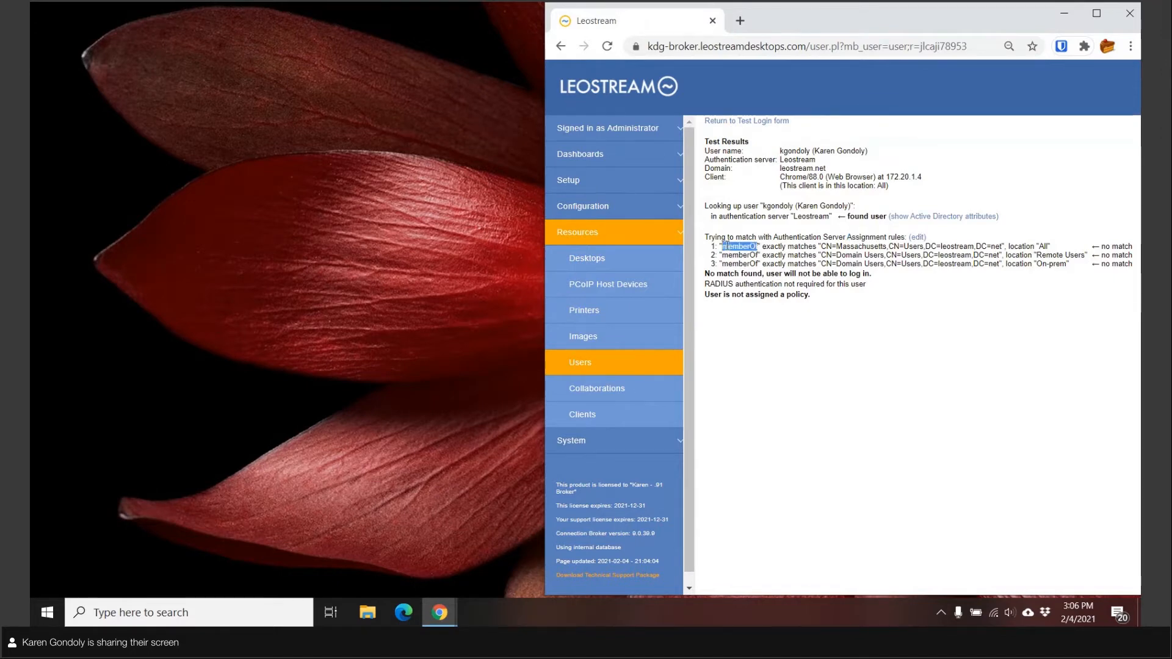
pyautogui.doubleClick(861, 246)
pyautogui.doubleClick(1044, 247)
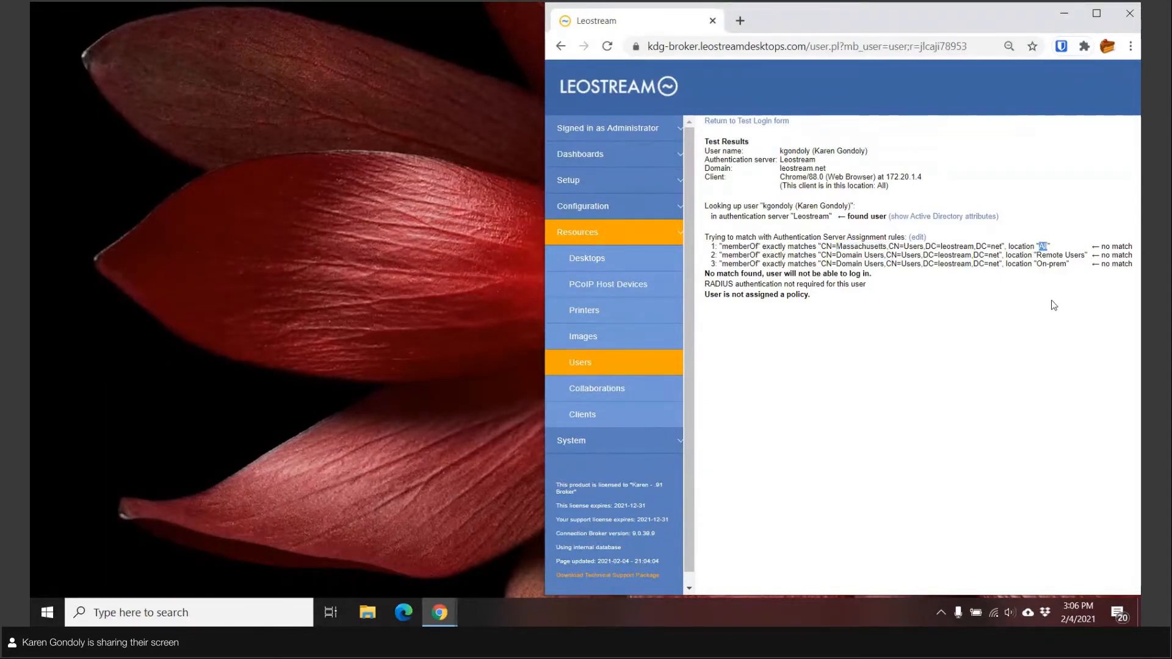
pyautogui.doubleClick(859, 247)
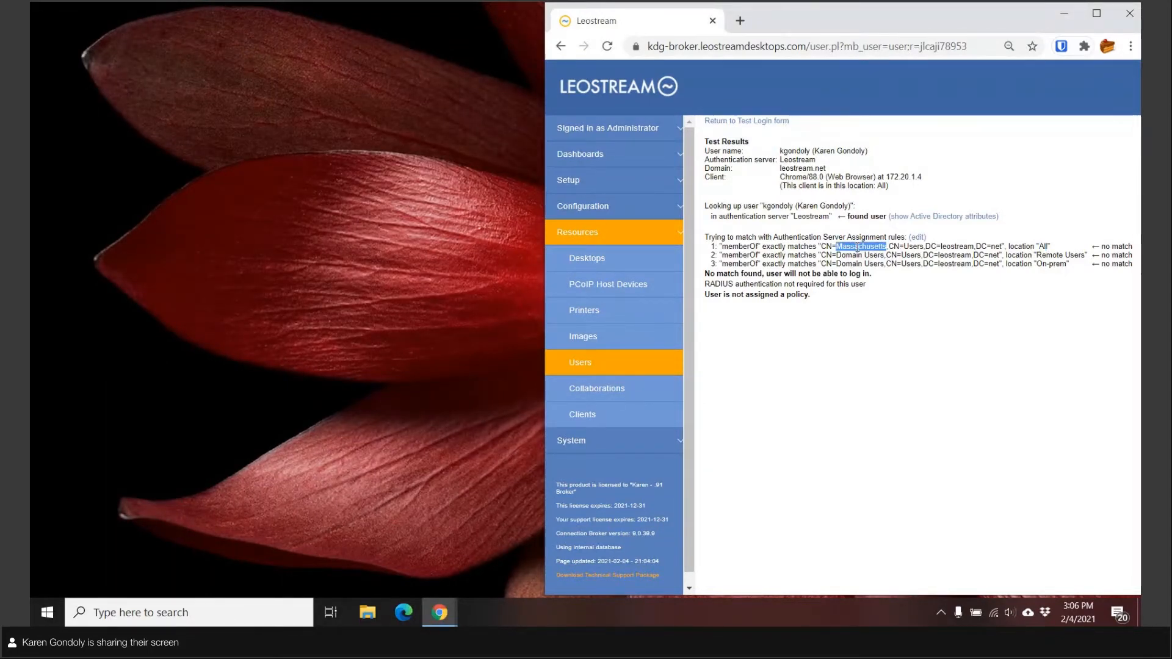
pyautogui.moveTo(706, 194); pyautogui.dragTo(1119, 245)
pyautogui.doubleClick(1119, 246)
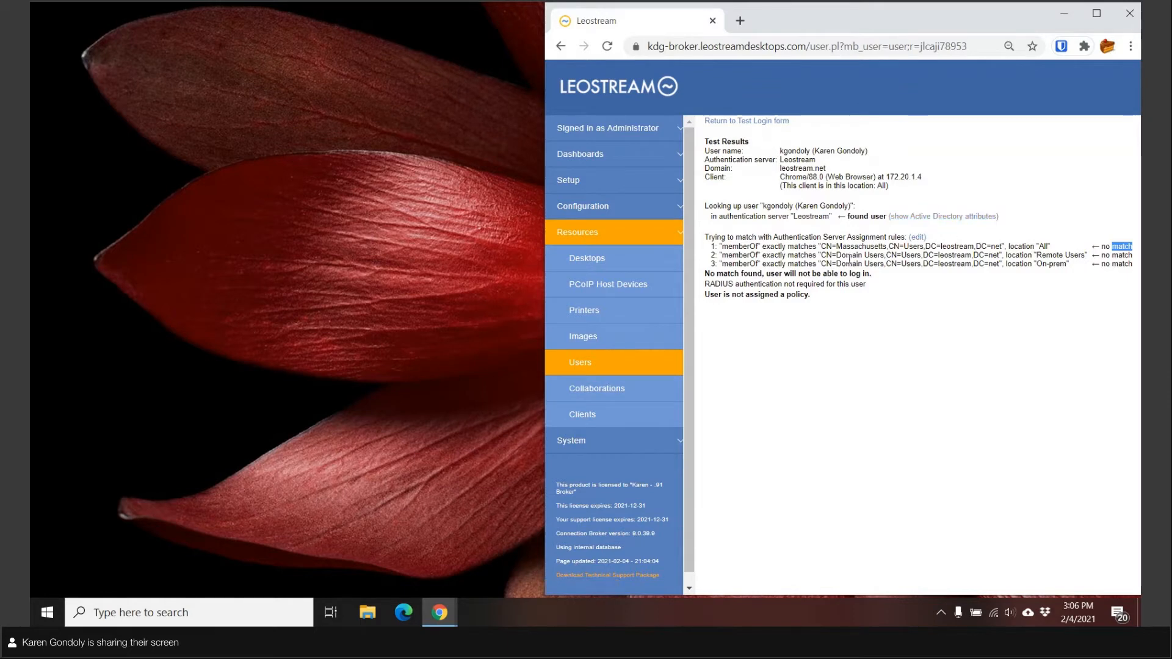
pyautogui.moveTo(1046, 255); pyautogui.dragTo(1078, 254)
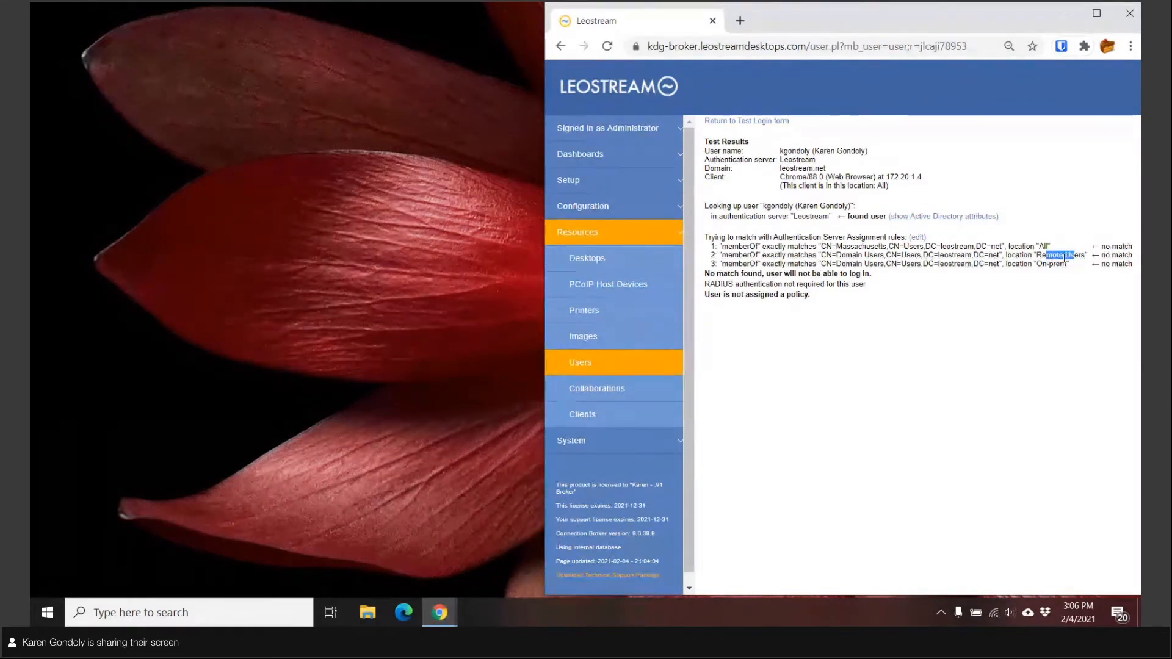
pyautogui.doubleClick(1122, 256)
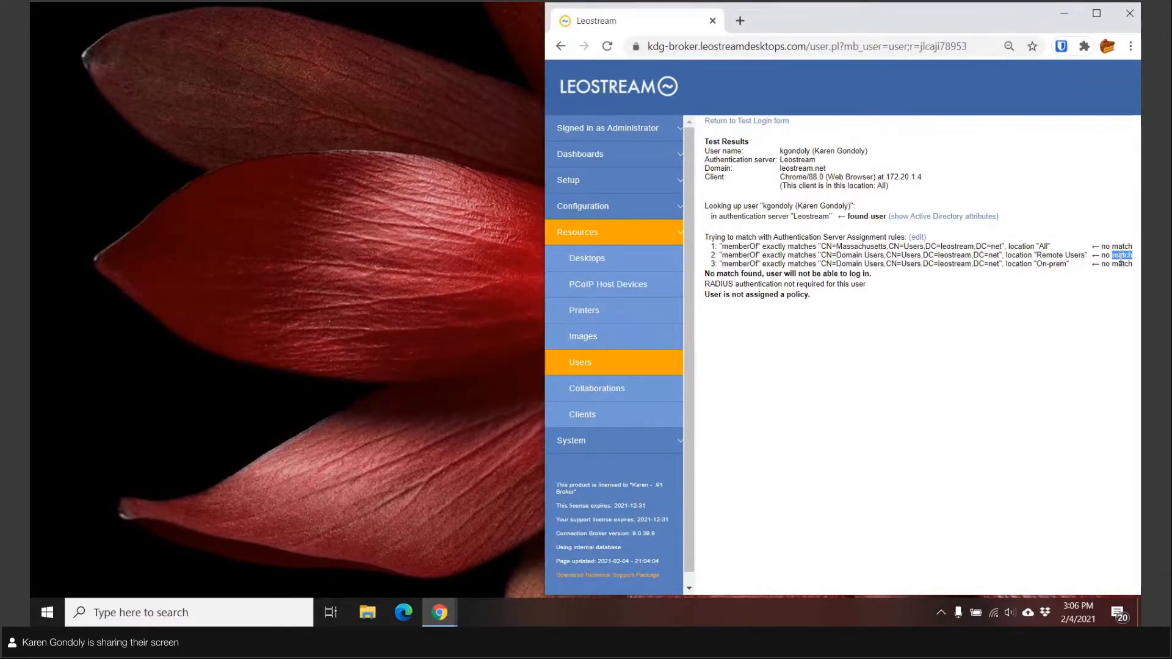
pyautogui.doubleClick(849, 263)
pyautogui.doubleClick(1048, 264)
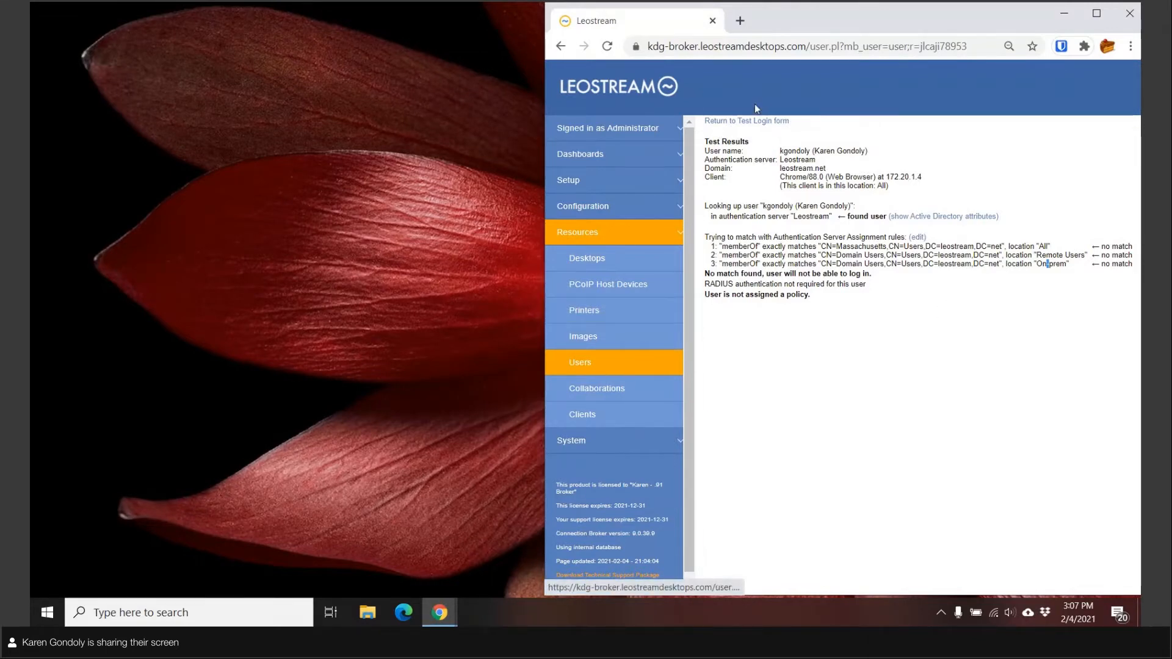
# Return to the Test Login form, filter the client list by the On-prem location, and rerun the test
pyautogui.click(740, 121)
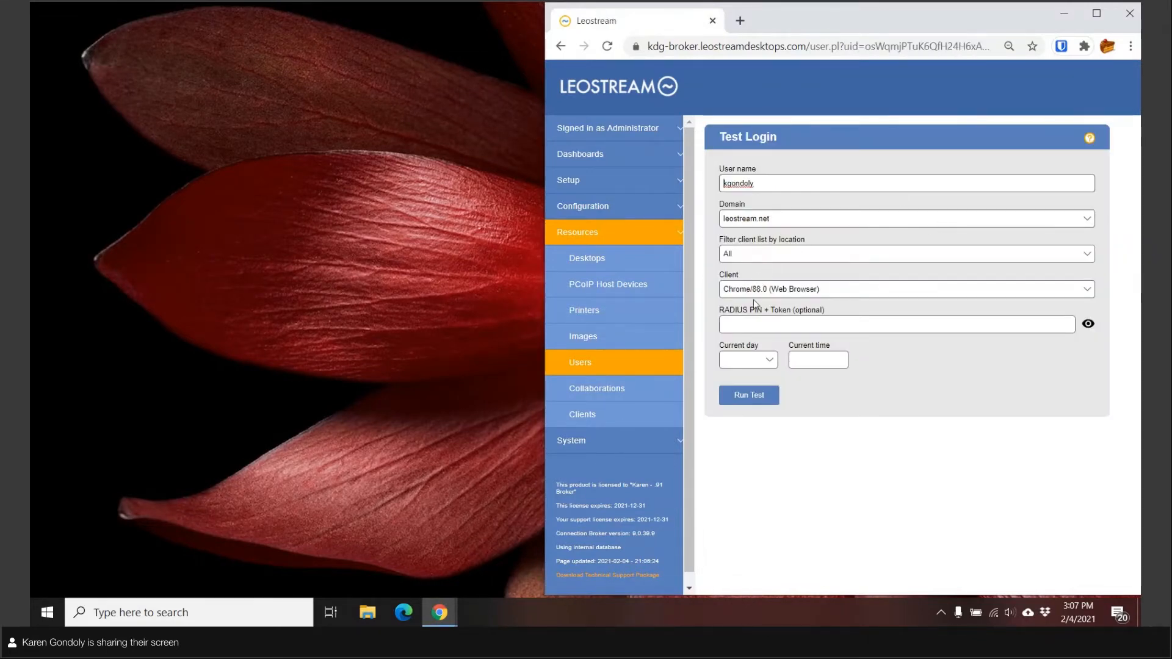
pyautogui.click(762, 255)
pyautogui.click(756, 278)
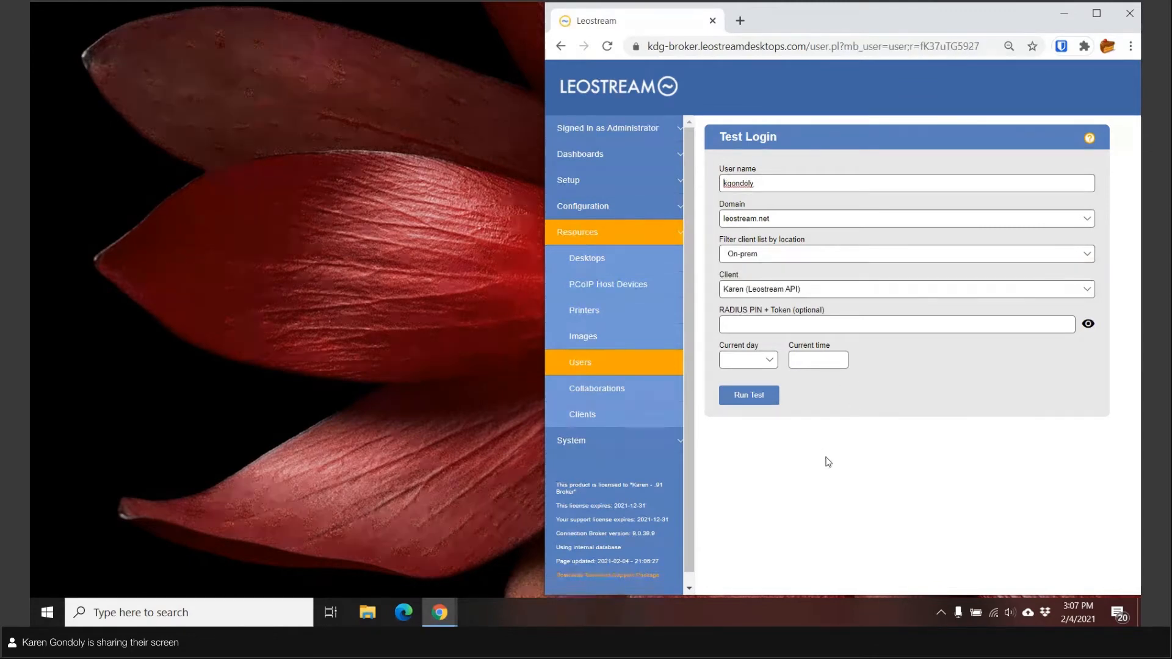
pyautogui.click(759, 398)
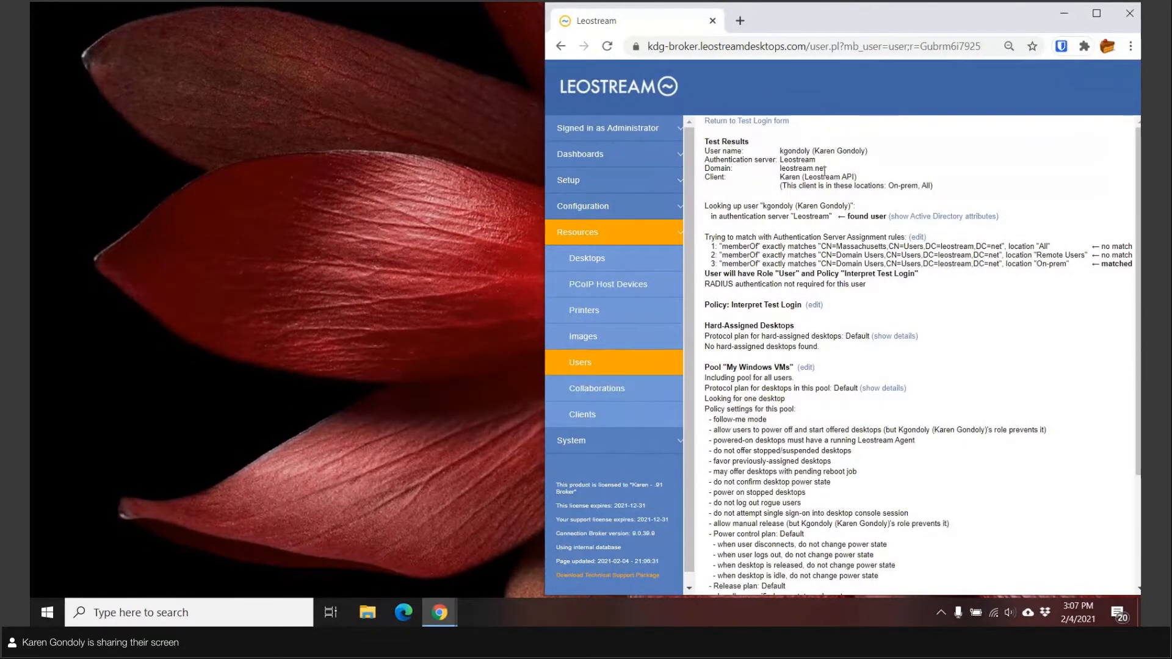
# Examine the authentication server lookup and the group and location of the third assignment rule in the new results
pyautogui.doubleClick(809, 216)
pyautogui.doubleClick(858, 265)
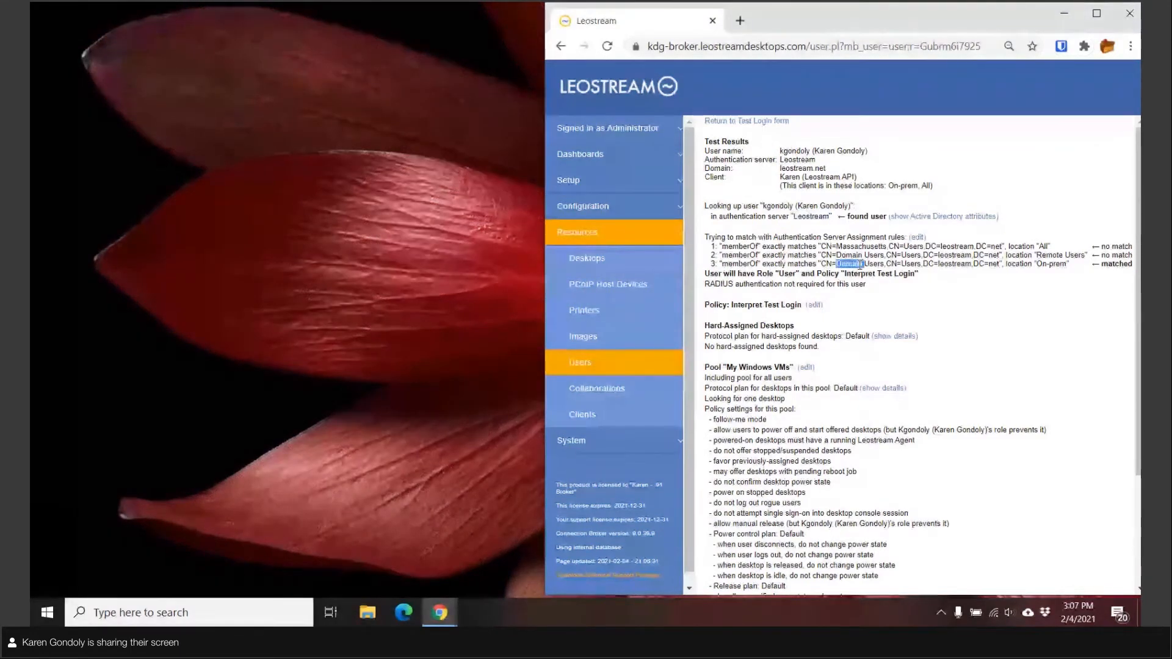
pyautogui.doubleClick(1059, 264)
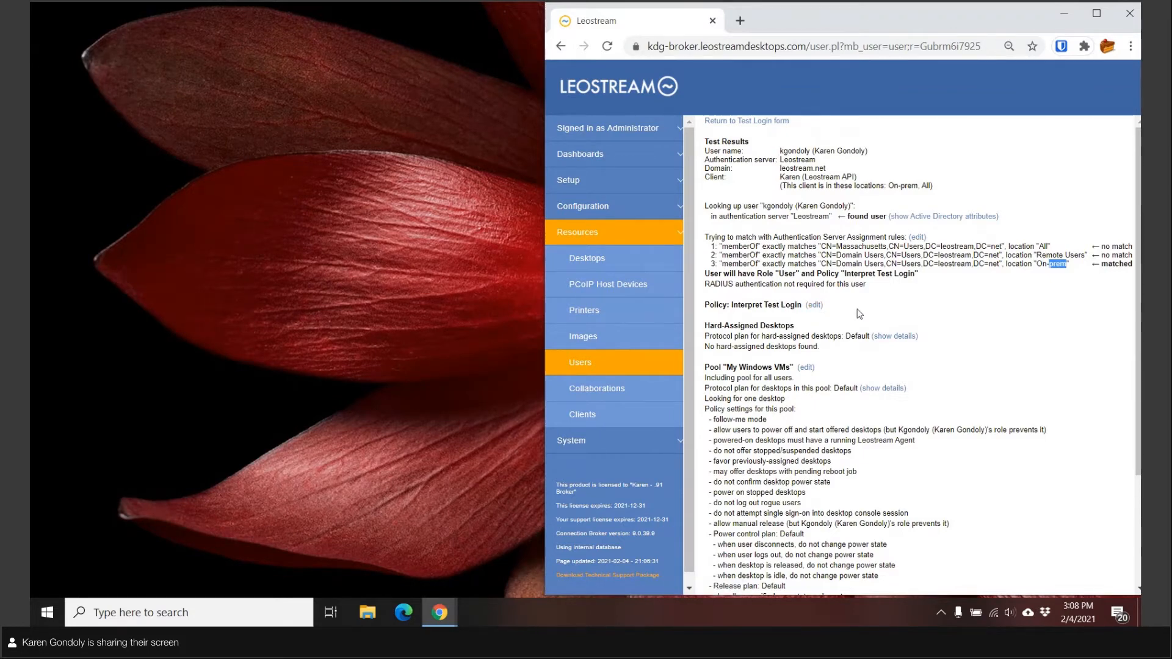
# Review the protocol plan details for hard-assigned desktops and the policy settings for the "My Windows VMs" pool
pyautogui.scroll(-1, 882, 314)
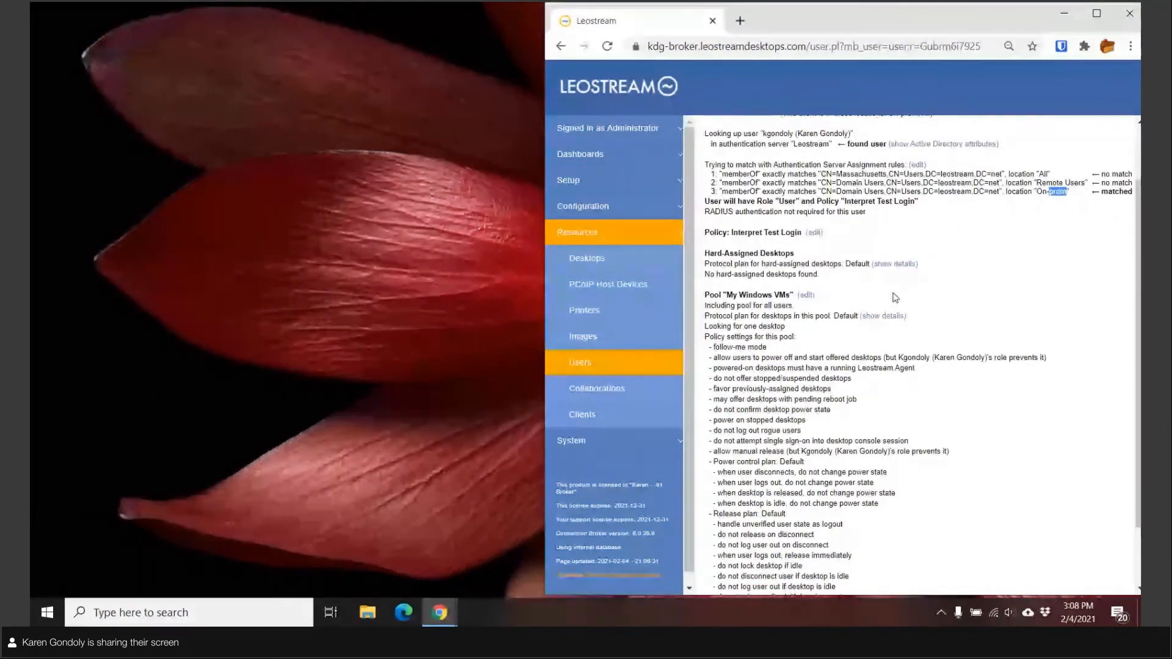
pyautogui.click(892, 266)
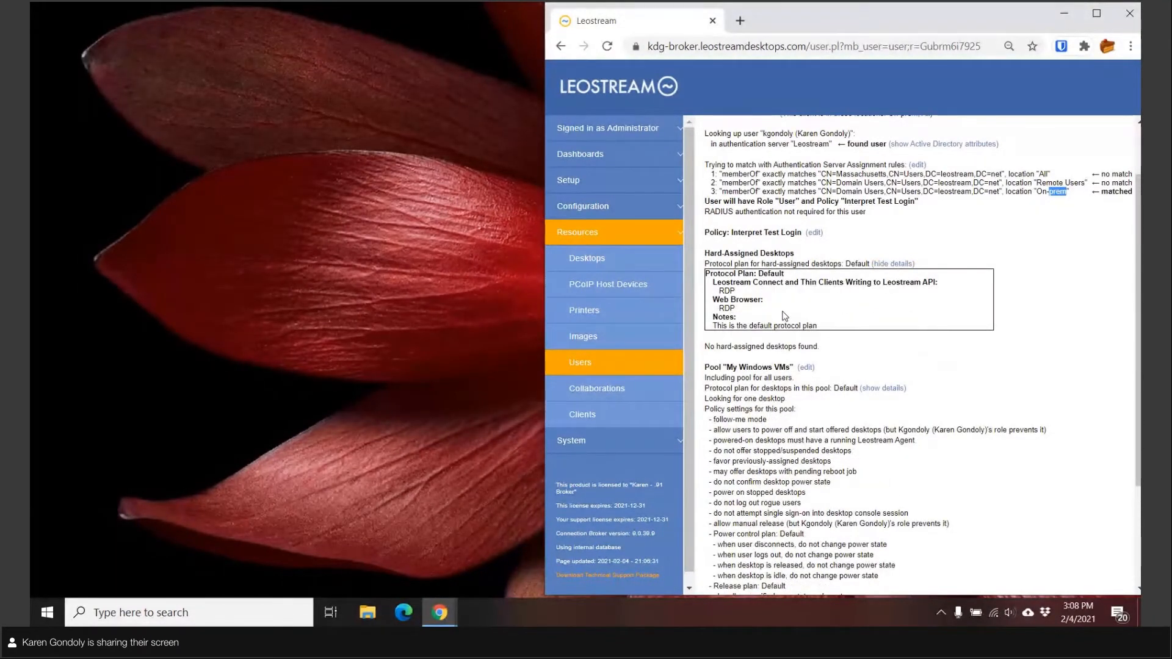
pyautogui.click(888, 265)
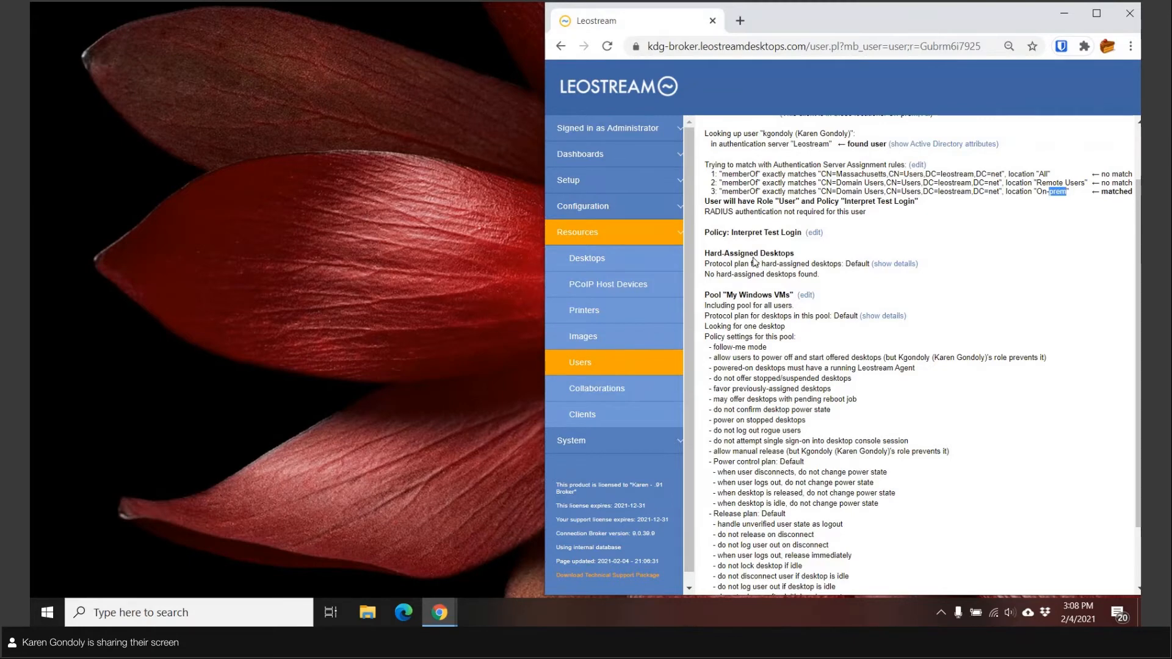
pyautogui.scroll(-1, 770, 272)
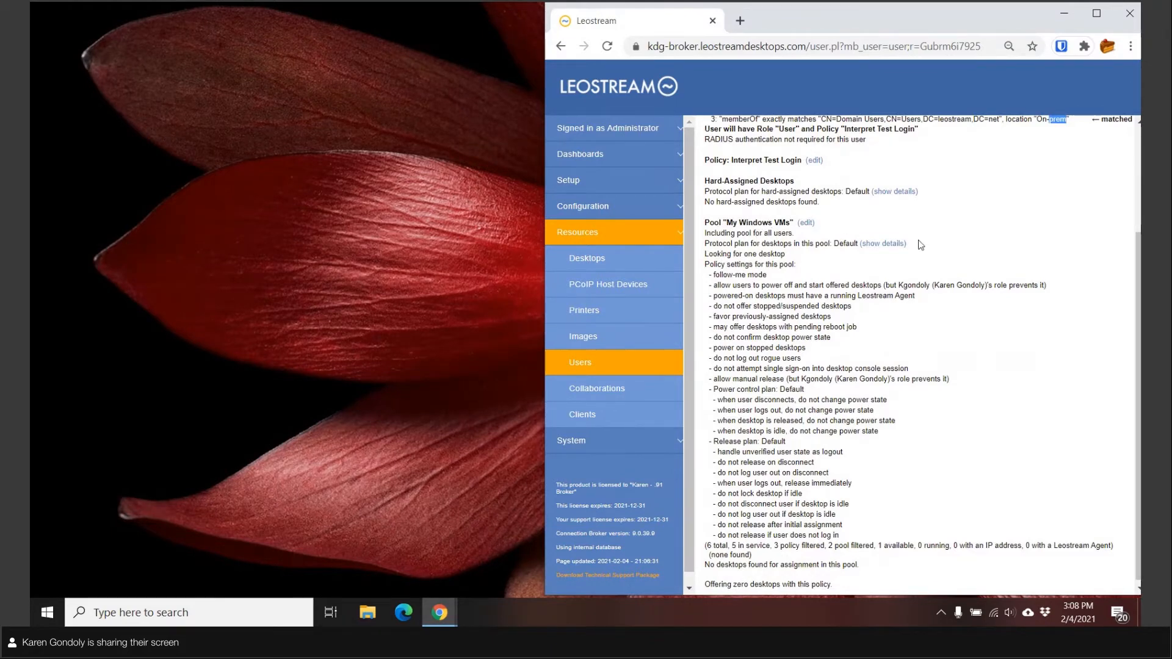
pyautogui.click(864, 244)
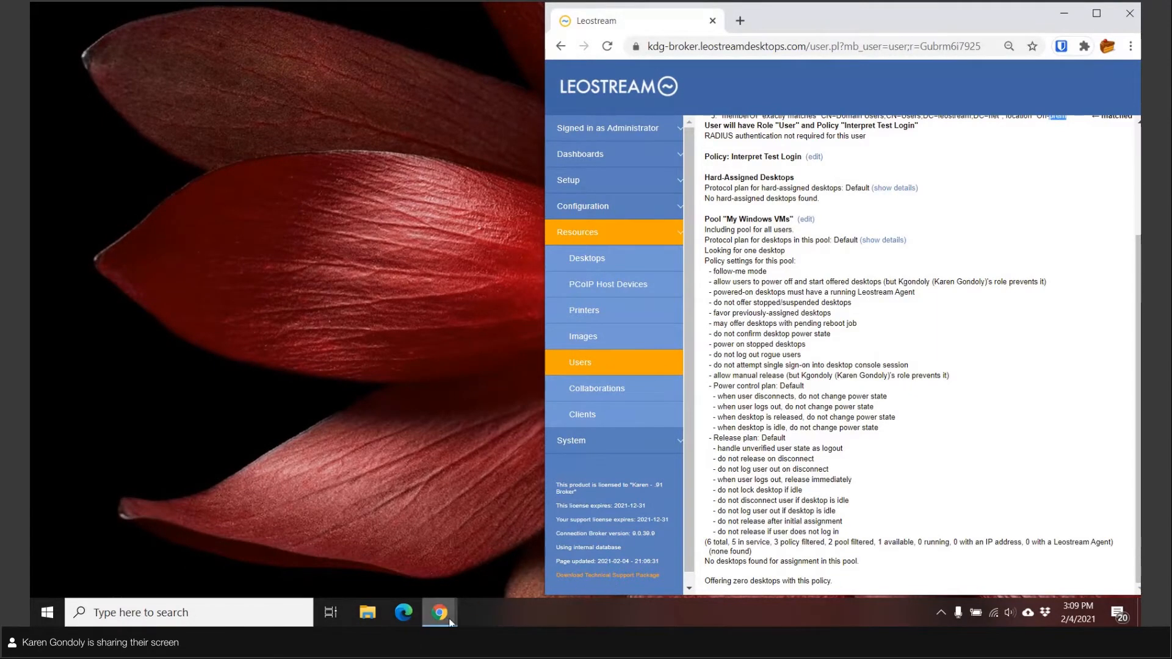
# Switch to the second browser window, sign in to the Connection Broker as admin, and open the Pools list
pyautogui.moveTo(440, 613)
pyautogui.click(497, 592)
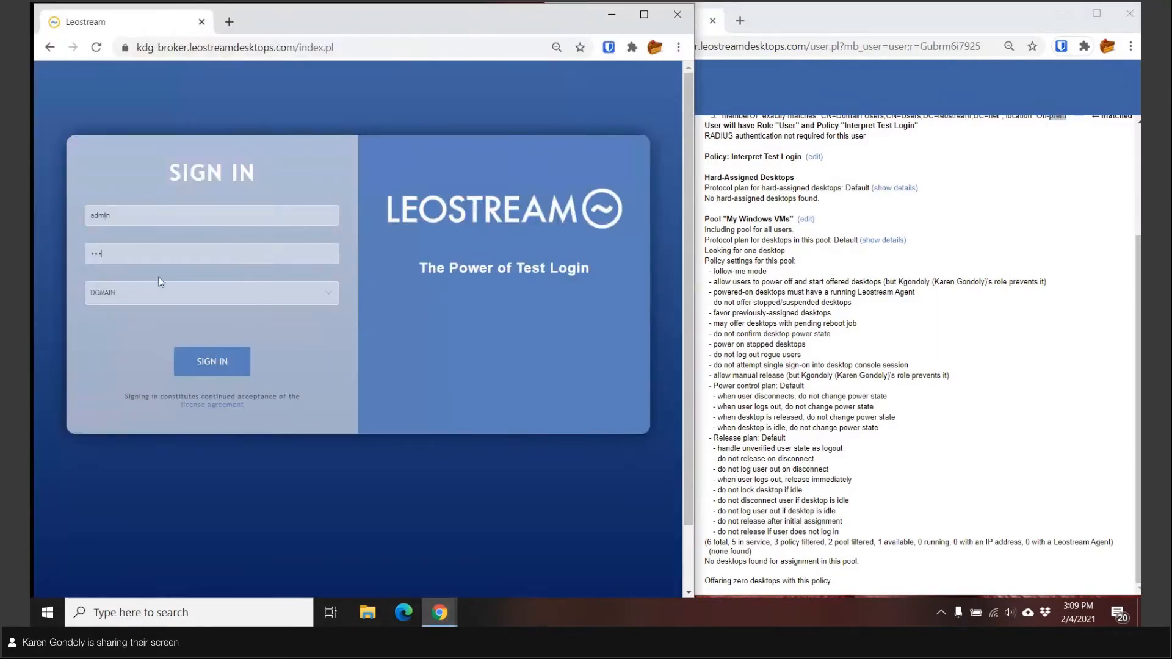
pyautogui.click(204, 363)
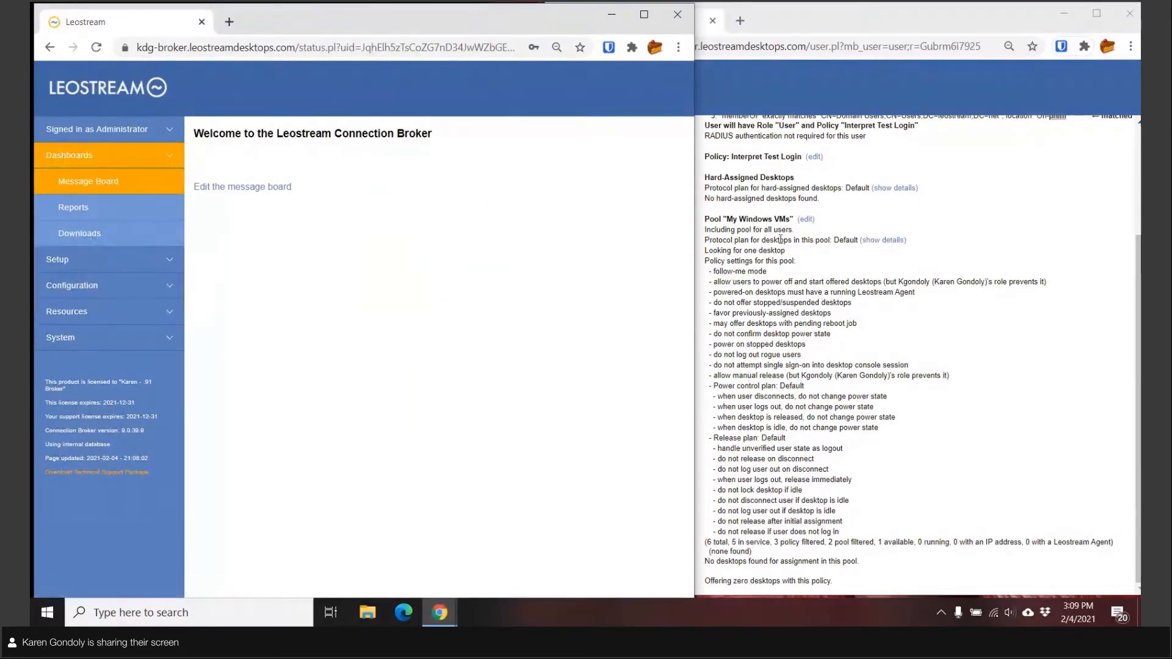
pyautogui.click(110, 311)
pyautogui.click(51, 218)
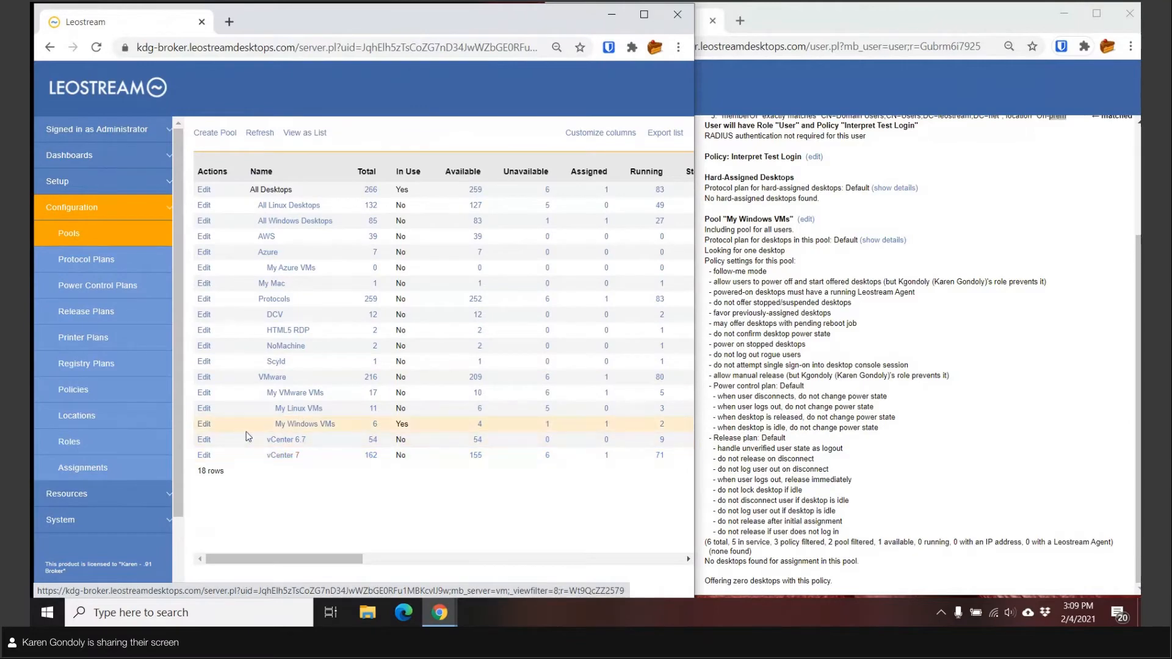
# Open the list of desktops in the "My Windows VMs" pool and fit its window beside the test results
pyautogui.click(375, 425)
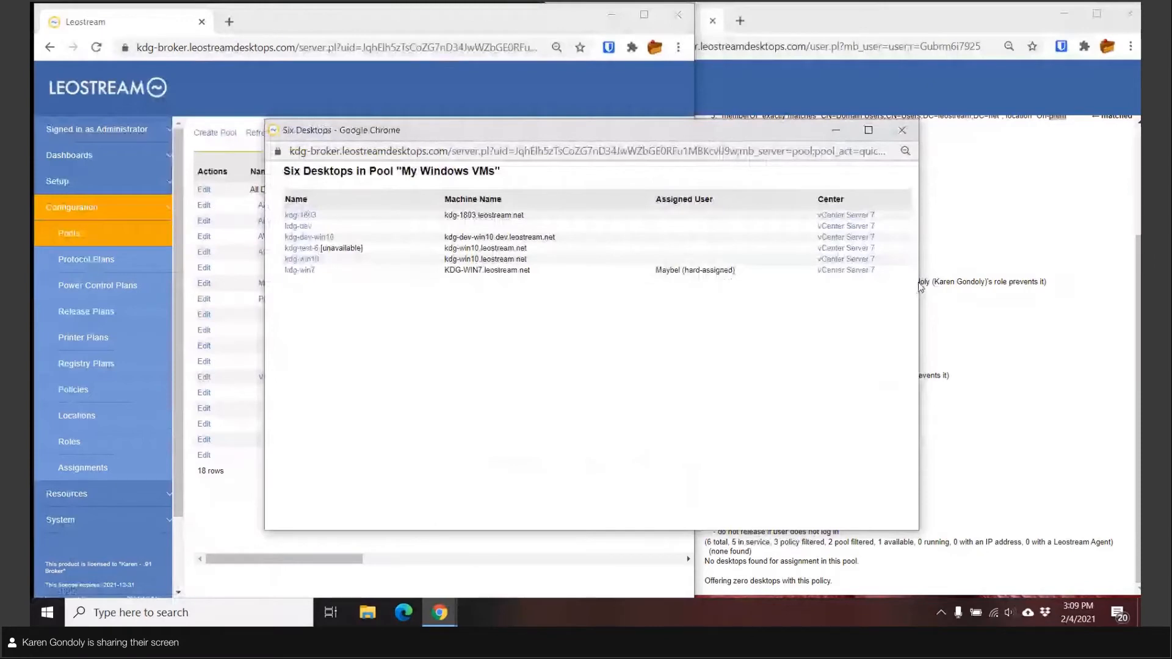
pyautogui.moveTo(611, 130); pyautogui.dragTo(551, 121)
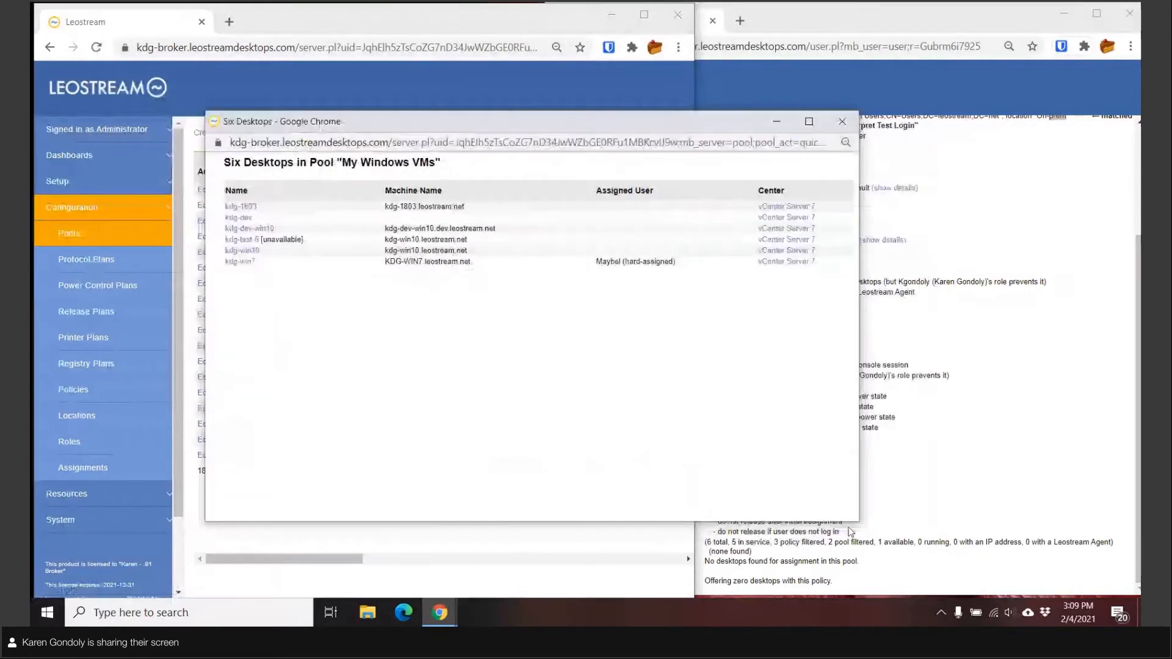
pyautogui.moveTo(851, 531); pyautogui.dragTo(675, 483)
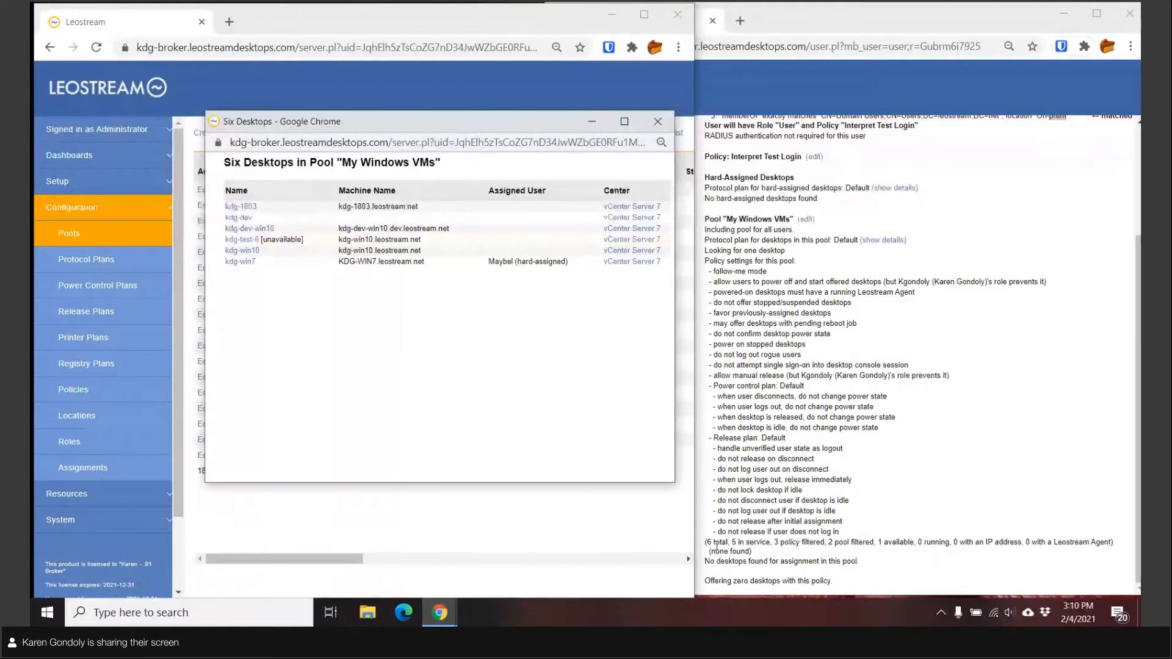
# Close the pool's desktop list window and examine the policy filters of the "Interpret Test Login" policy
pyautogui.click(658, 123)
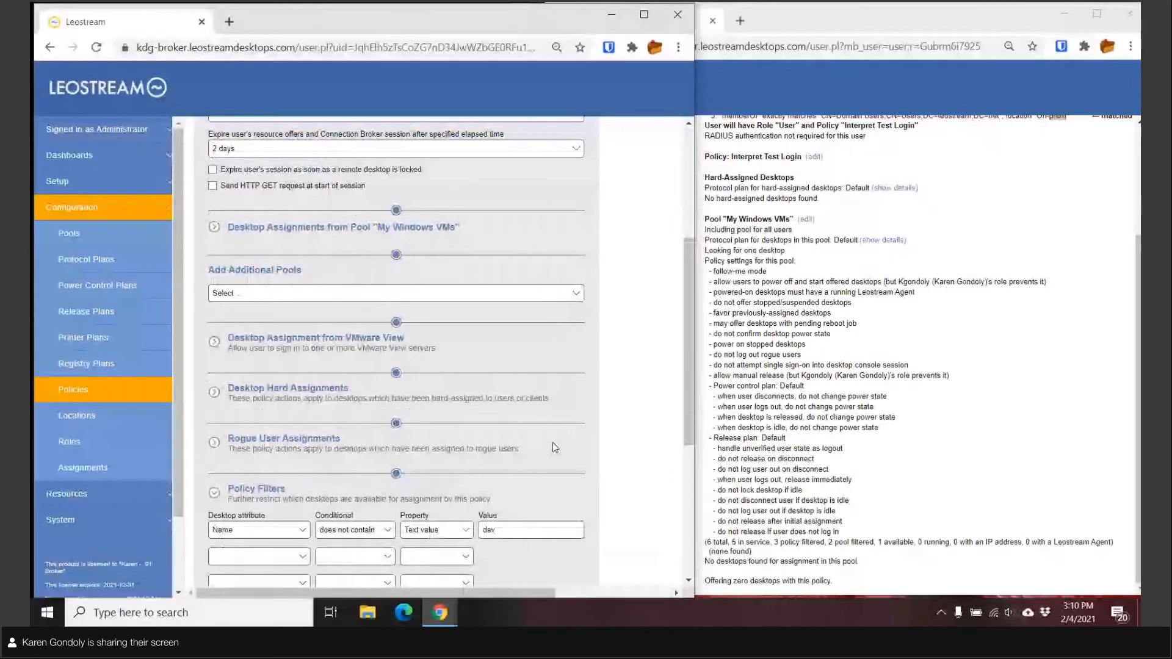
pyautogui.scroll(-5, 357, 303)
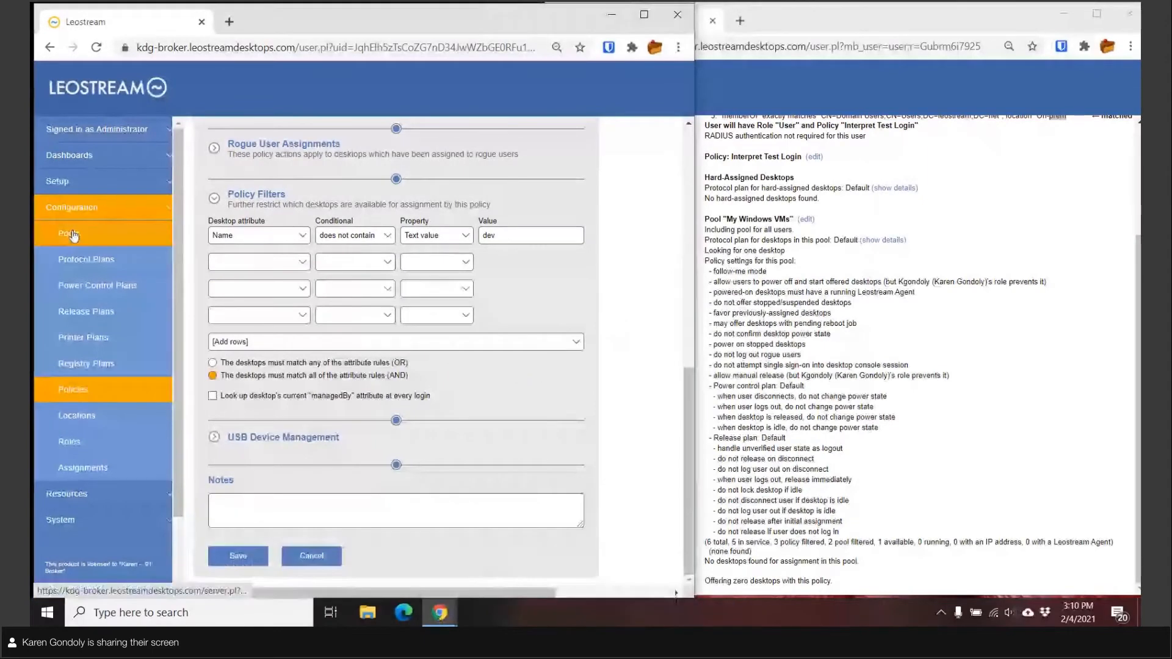
# Reopen the list of desktops in the "My Windows VMs" pool, check their names, and minimize its window
pyautogui.click(72, 234)
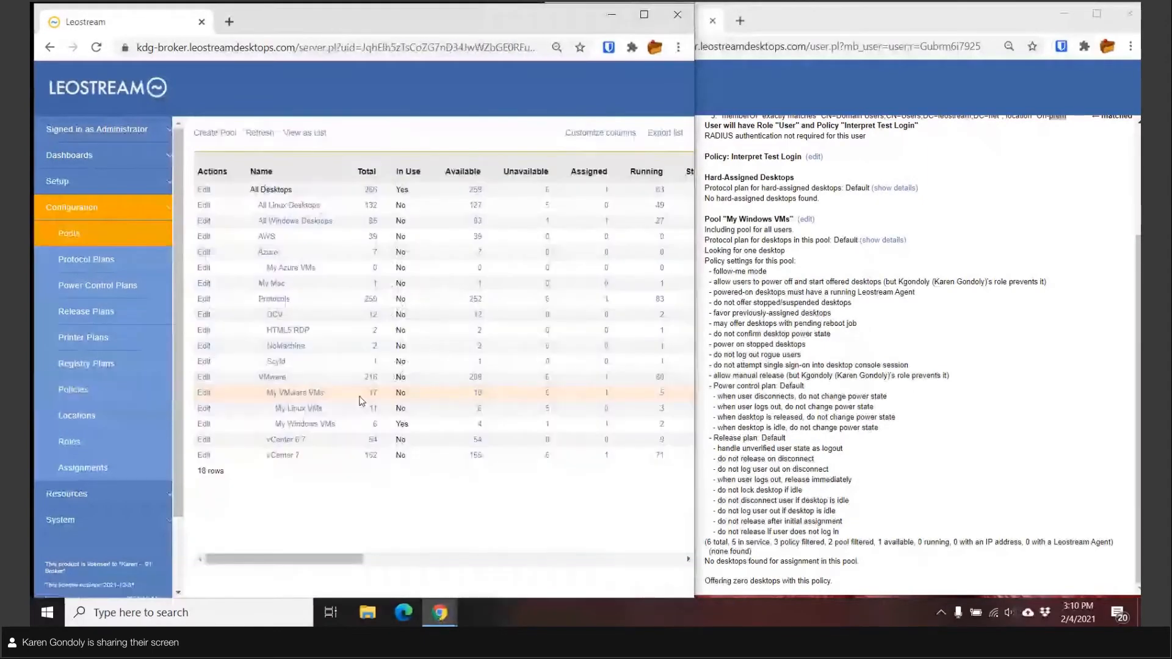
pyautogui.click(375, 426)
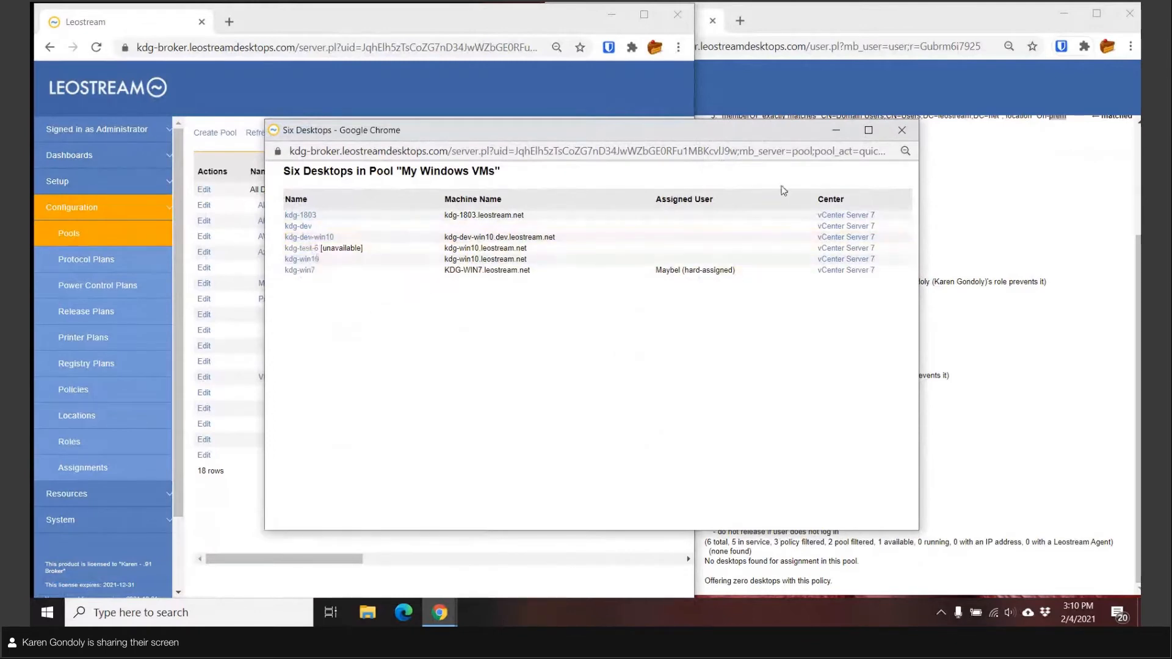
pyautogui.click(836, 131)
# Open the "Interpret Test Login" policy for editing and examine the desktop attribute rules in its policy filters
pyautogui.click(73, 390)
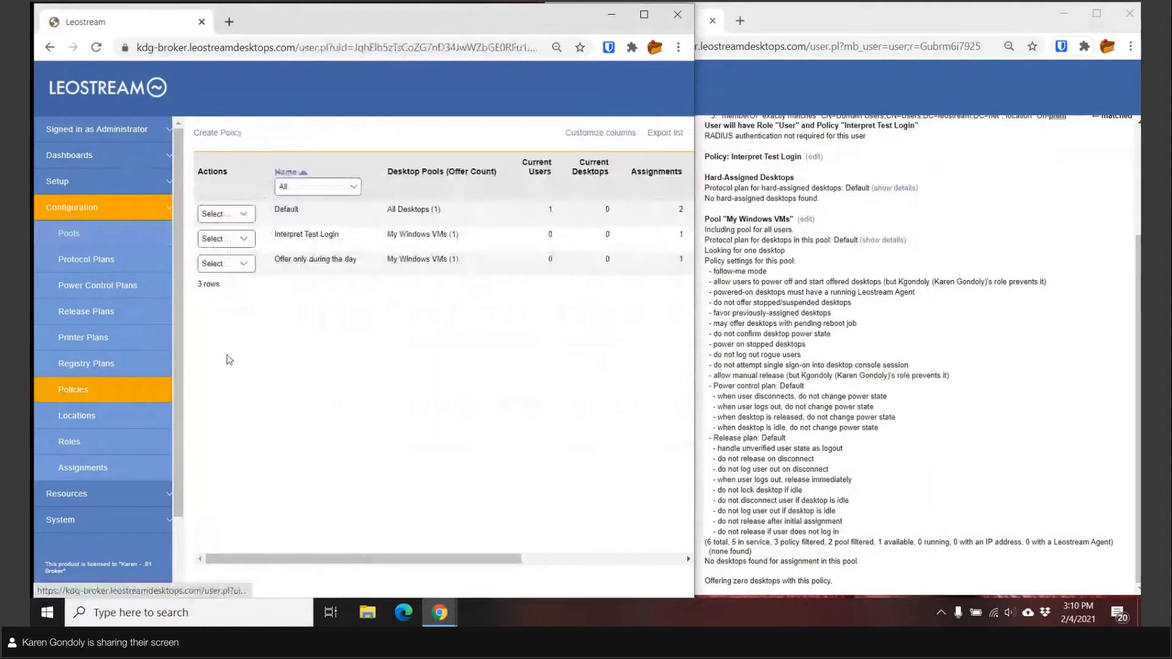
pyautogui.click(241, 239)
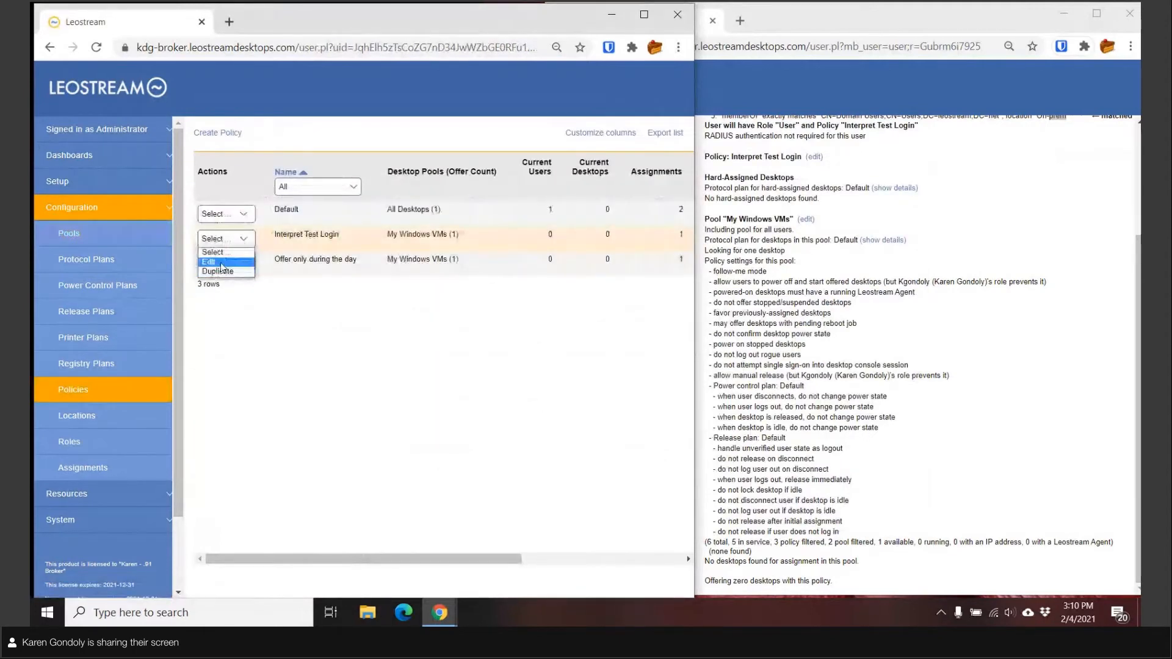
pyautogui.click(221, 262)
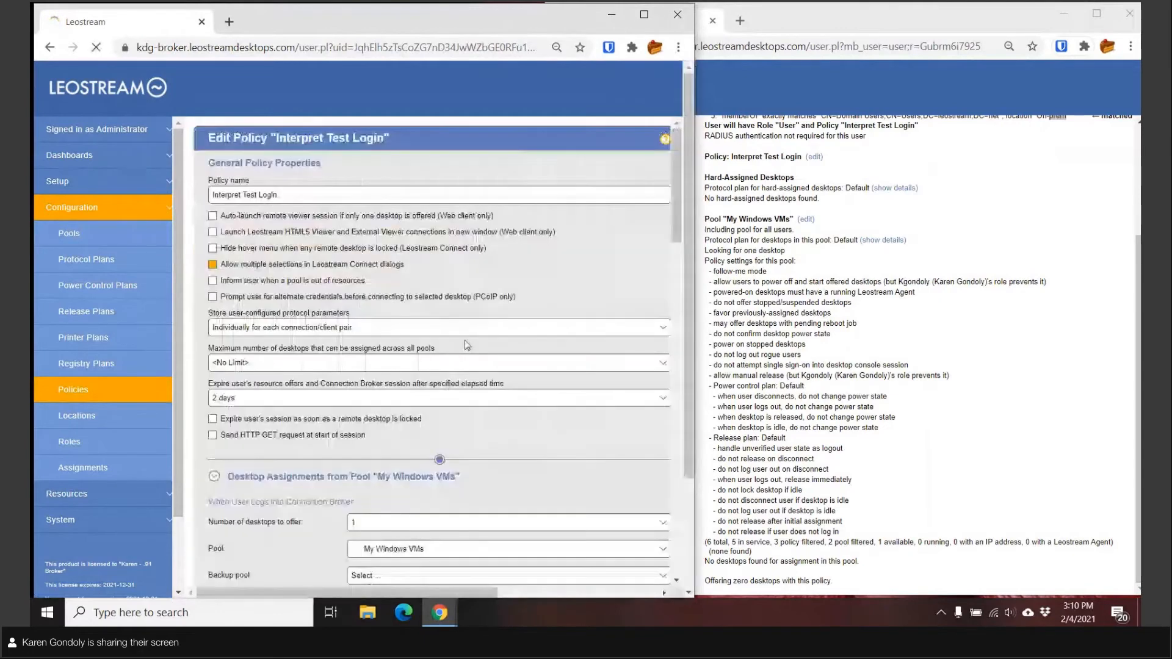
pyautogui.scroll(-6, 525, 367)
pyautogui.scroll(-10, 526, 370)
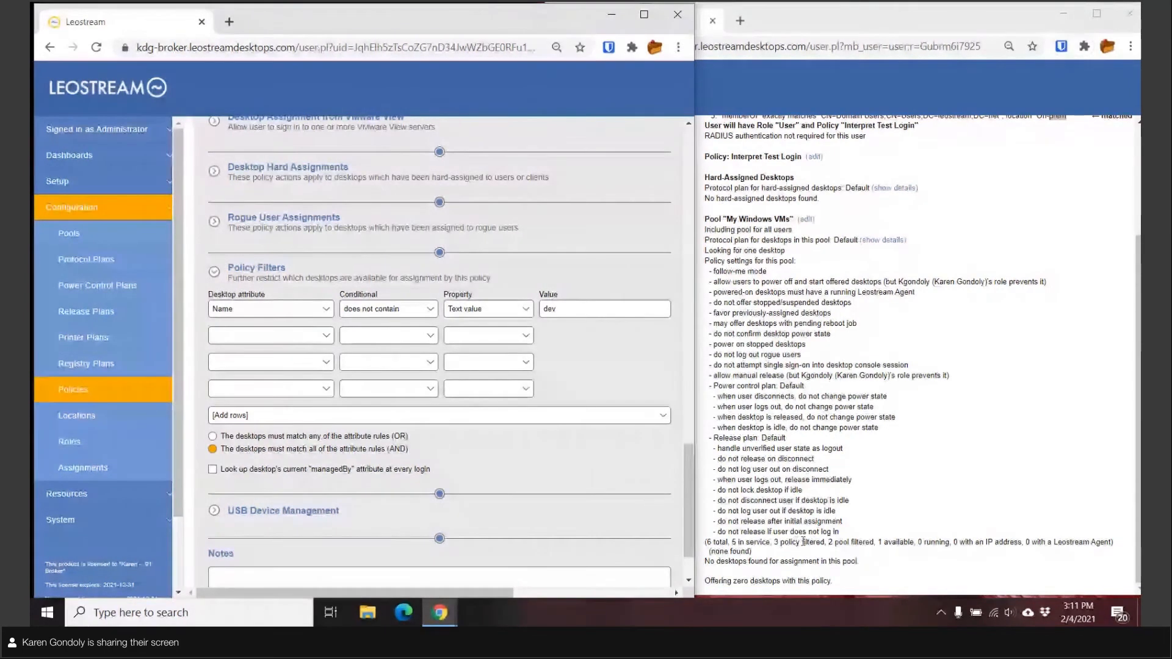
# Examine the pool filters and desktop assignment settings for the "My Windows VMs" pool within the policy
pyautogui.scroll(8, 500, 434)
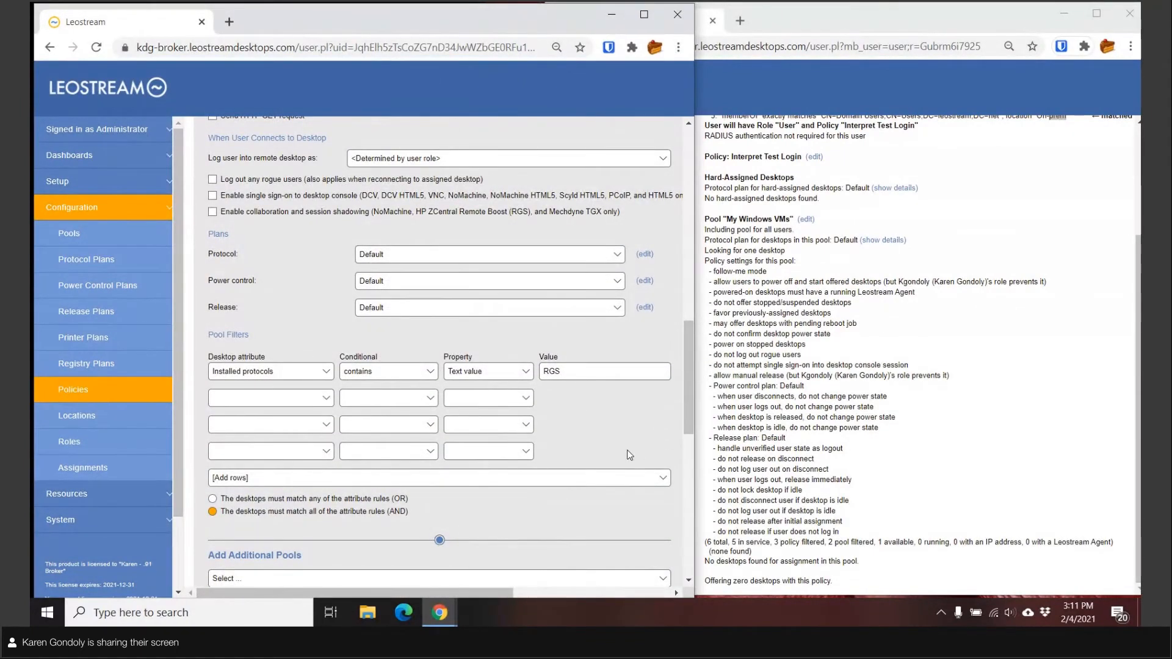
pyautogui.scroll(9, 629, 453)
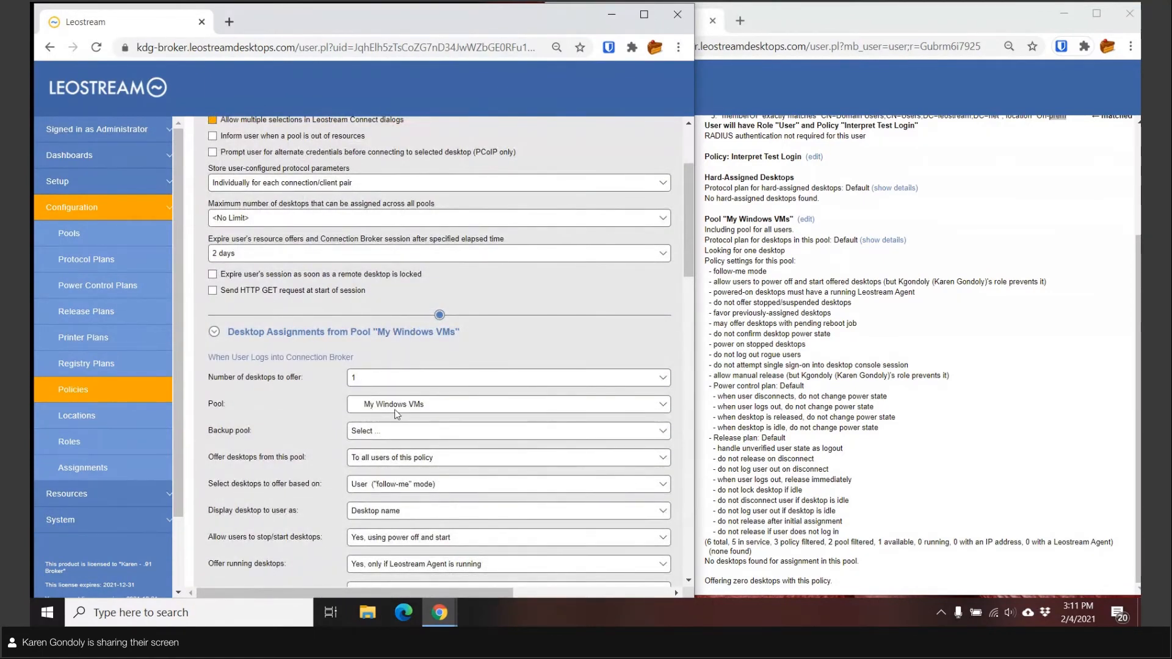
pyautogui.scroll(-7, 396, 412)
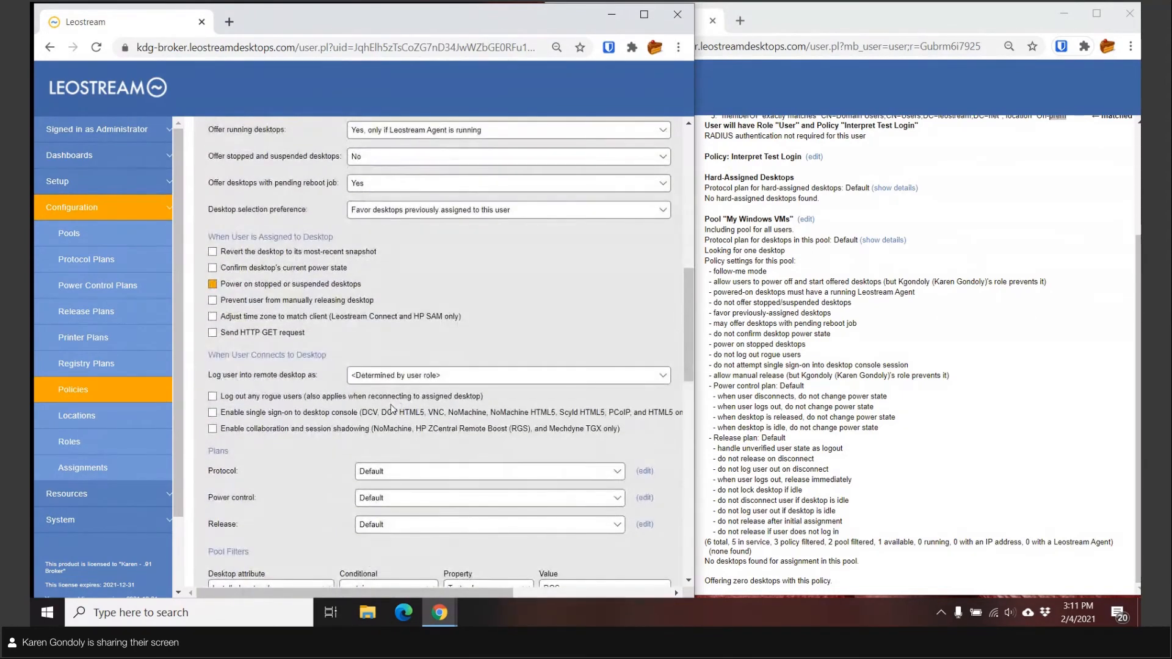
pyautogui.scroll(-4, 391, 408)
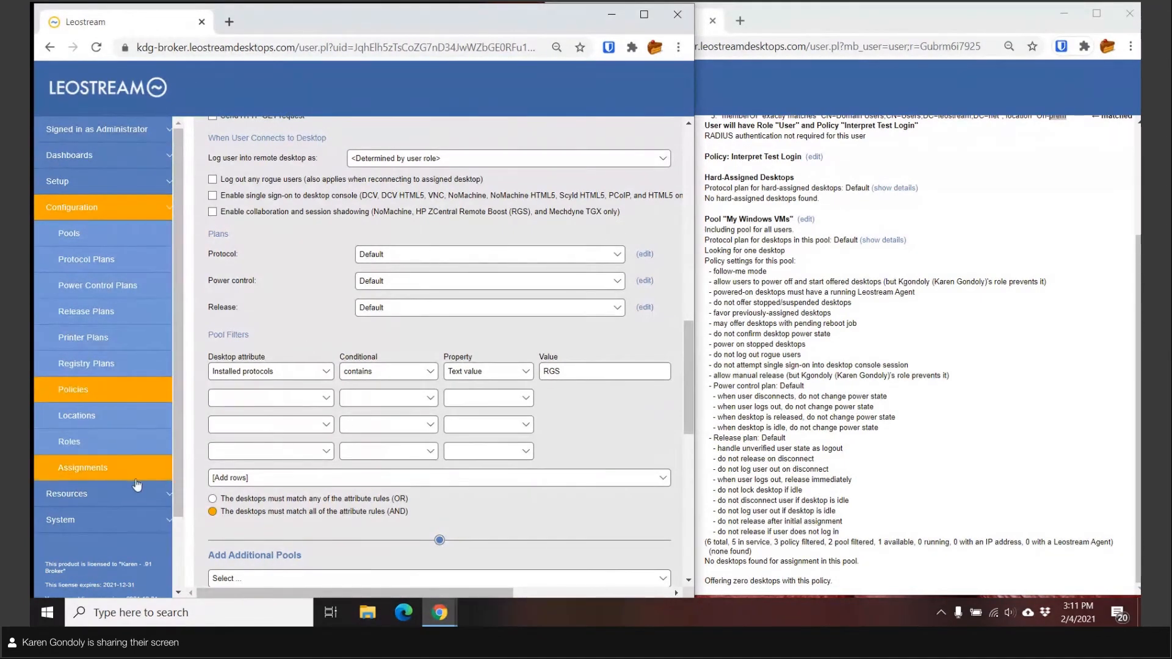
# Open the desktops list filtered to the "My Windows VMs" pool and check the installed protocols and assigned users
pyautogui.click(107, 488)
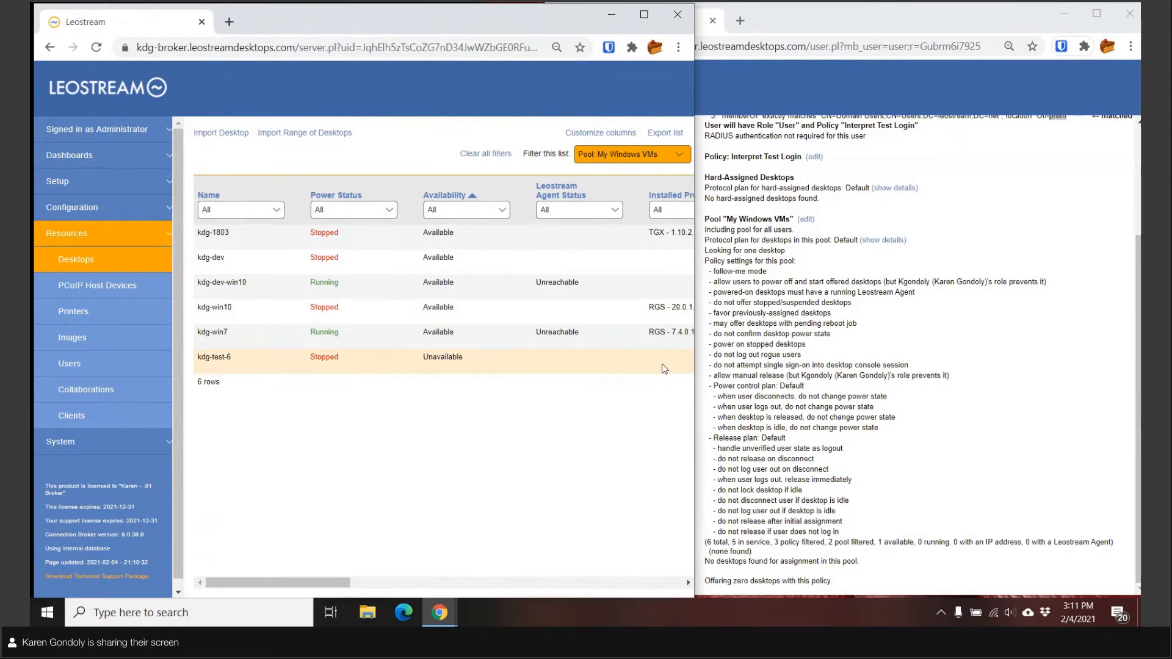
pyautogui.moveTo(332, 581); pyautogui.dragTo(295, 574)
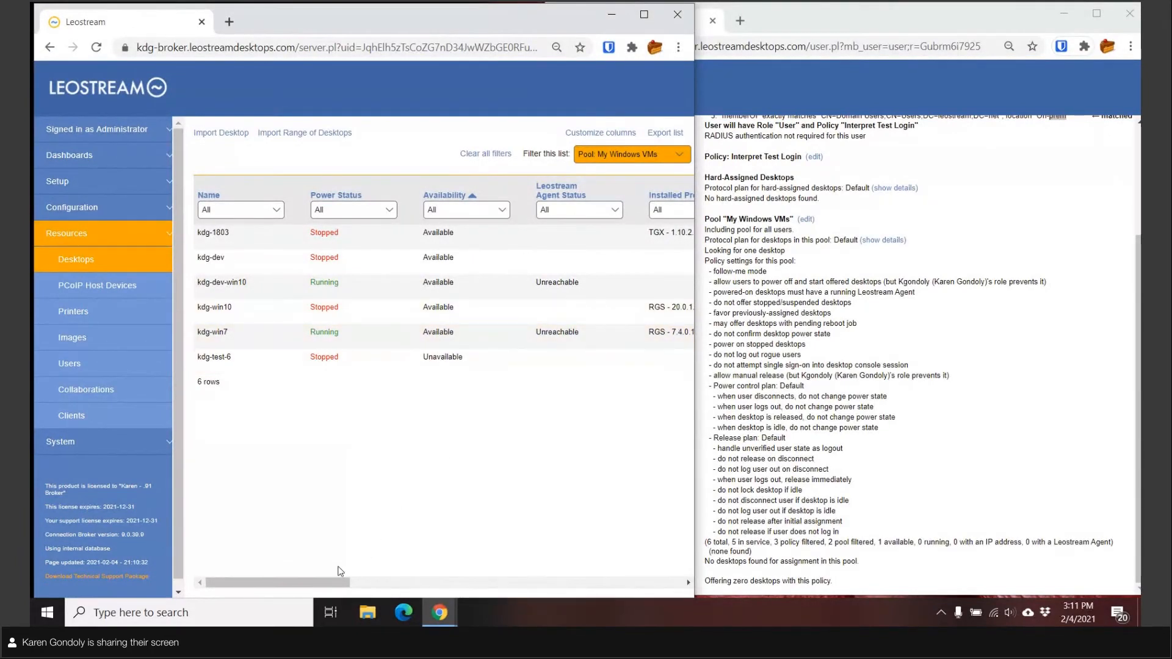
pyautogui.hscroll(5, 397, 526)
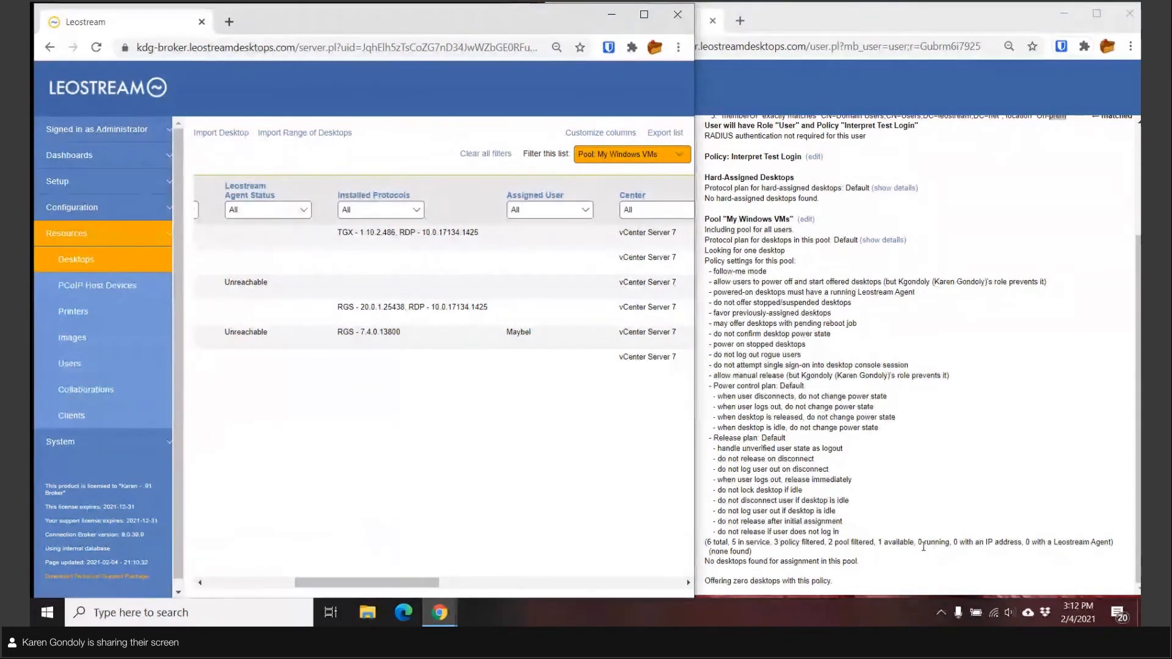
# Compare the running desktop count in the test results with the power status of kdg-win10 in the desktops list
pyautogui.moveTo(919, 542); pyautogui.dragTo(937, 547)
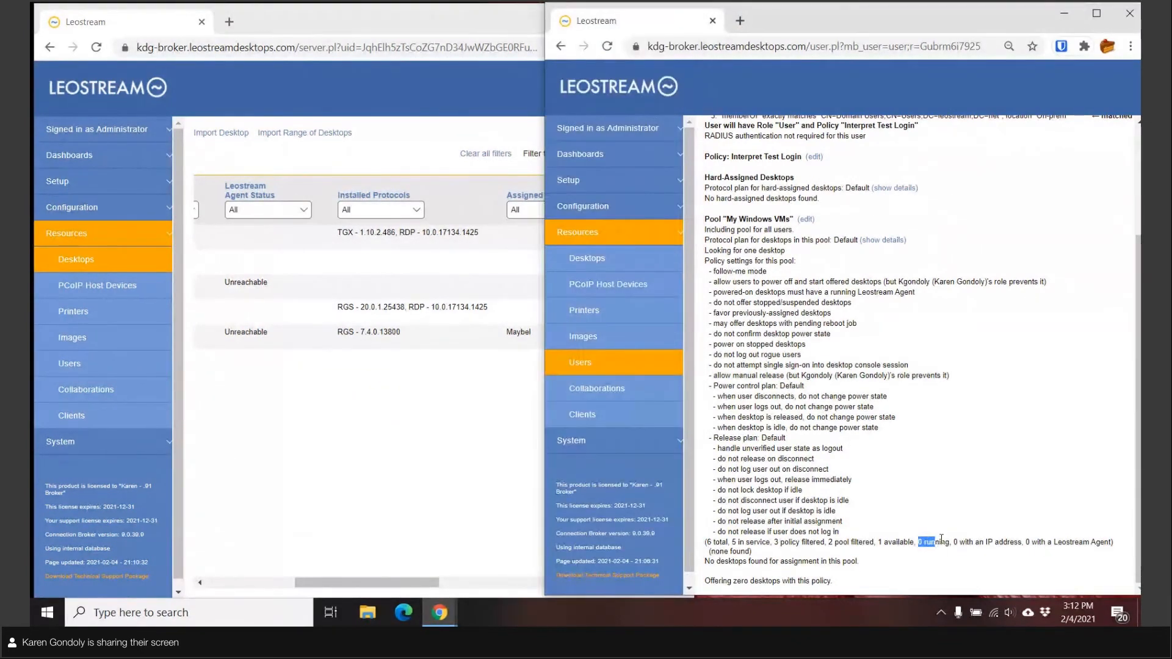
pyautogui.click(1034, 554)
pyautogui.doubleClick(920, 542)
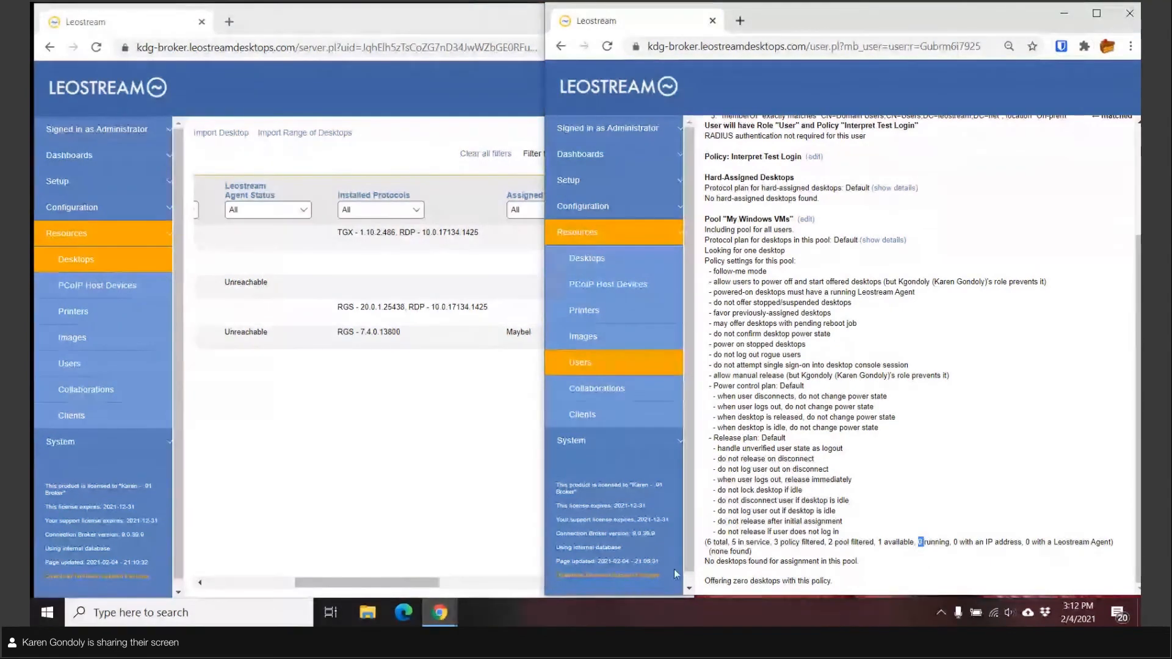
pyautogui.moveTo(366, 583); pyautogui.dragTo(277, 583)
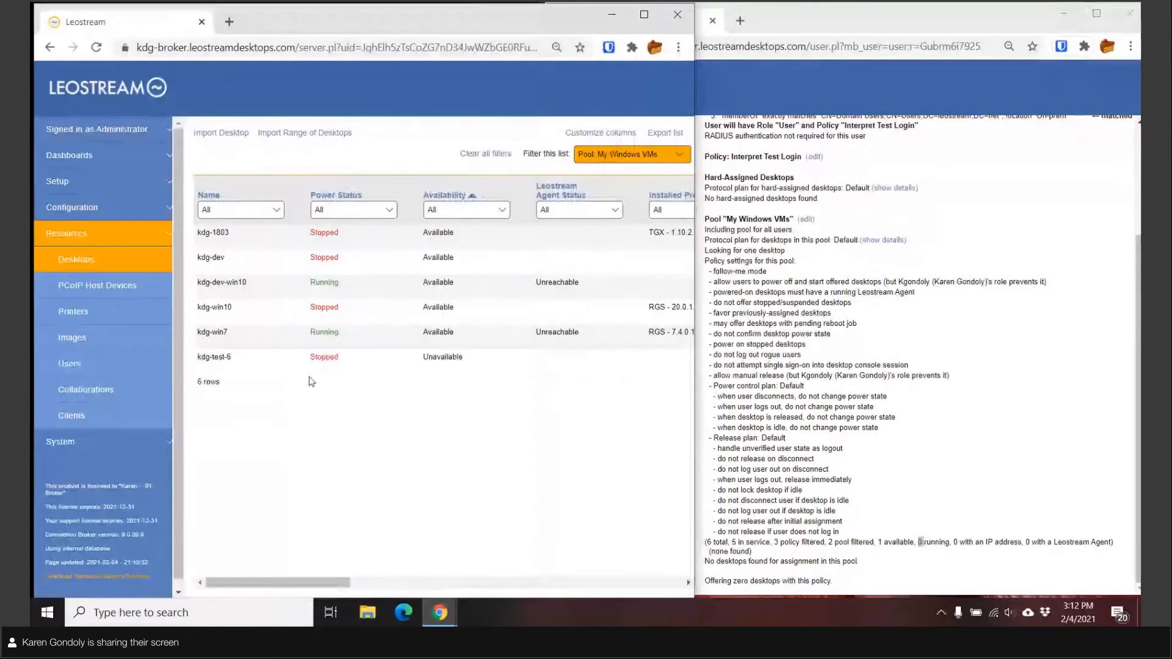
pyautogui.moveTo(345, 310); pyautogui.dragTo(309, 311)
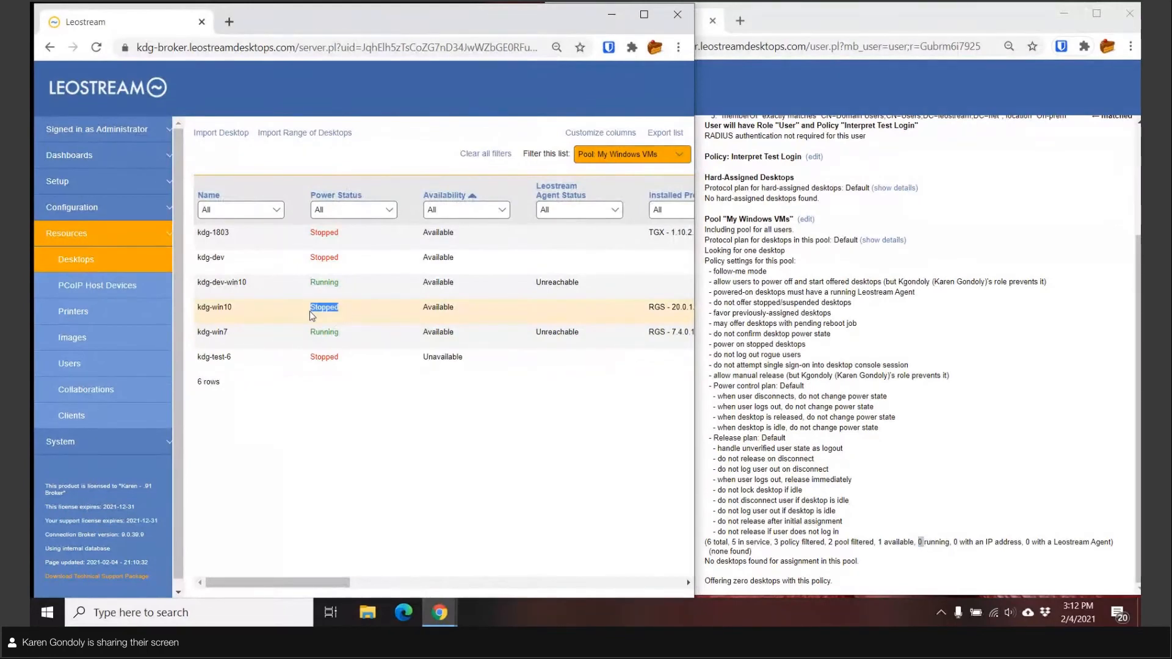
pyautogui.click(347, 310)
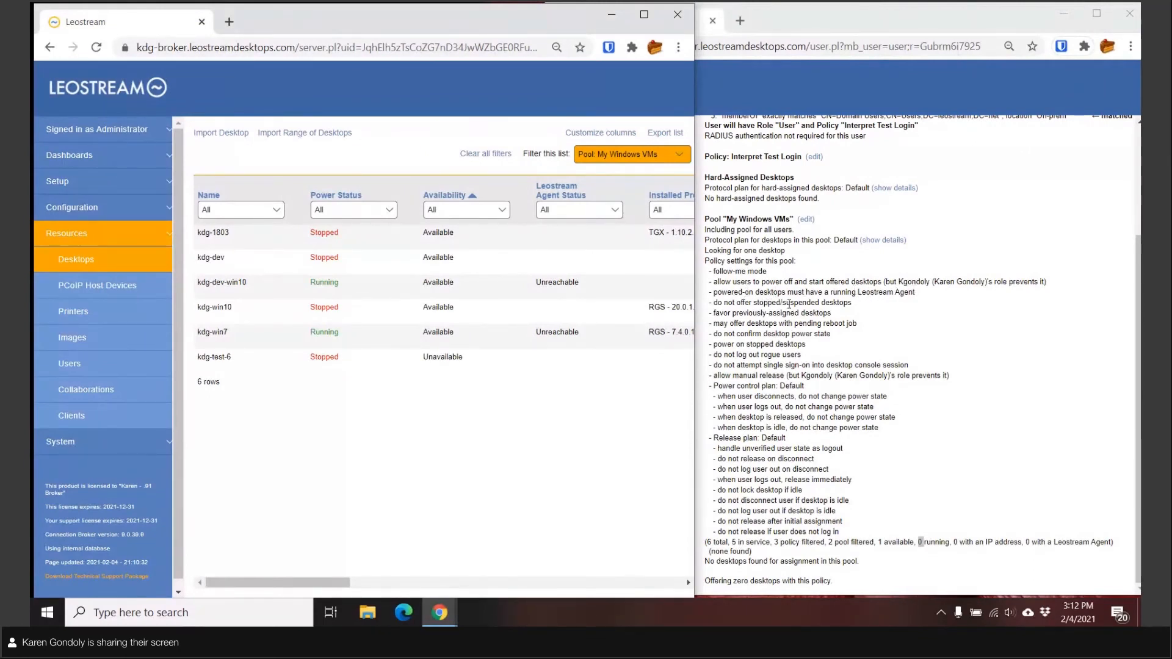
# Highlight the stopped/suspended desktops setting in the test results and open the "Interpret Test Login" policy for editing
pyautogui.moveTo(712, 302); pyautogui.dragTo(846, 304)
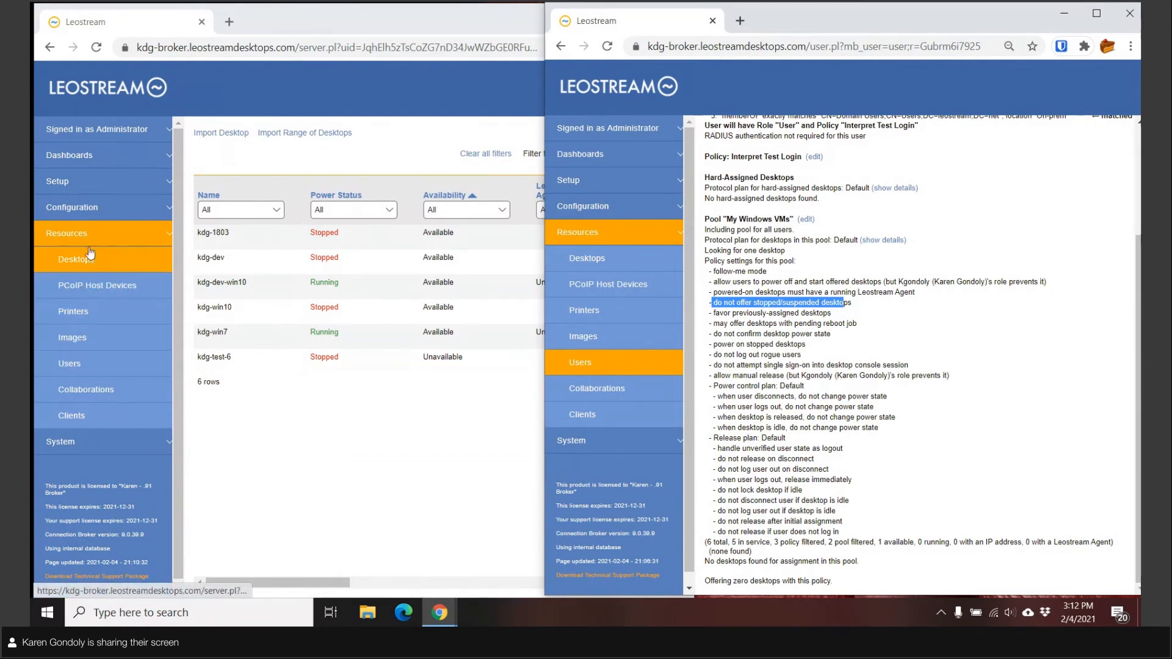
pyautogui.click(86, 208)
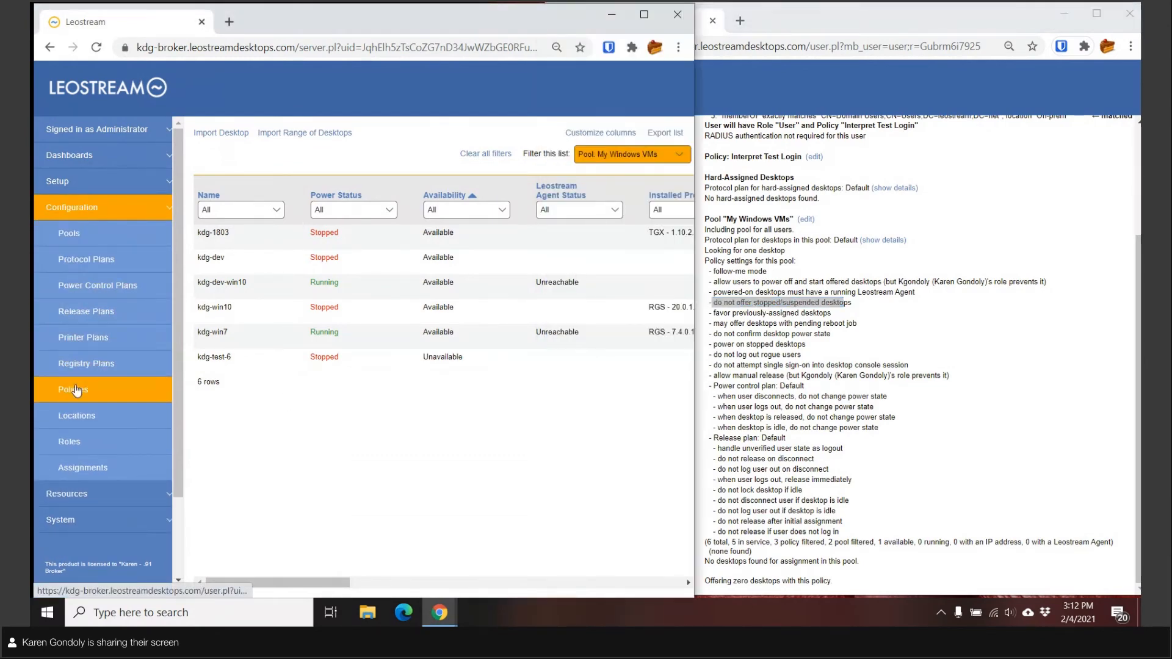
pyautogui.click(76, 391)
pyautogui.click(246, 241)
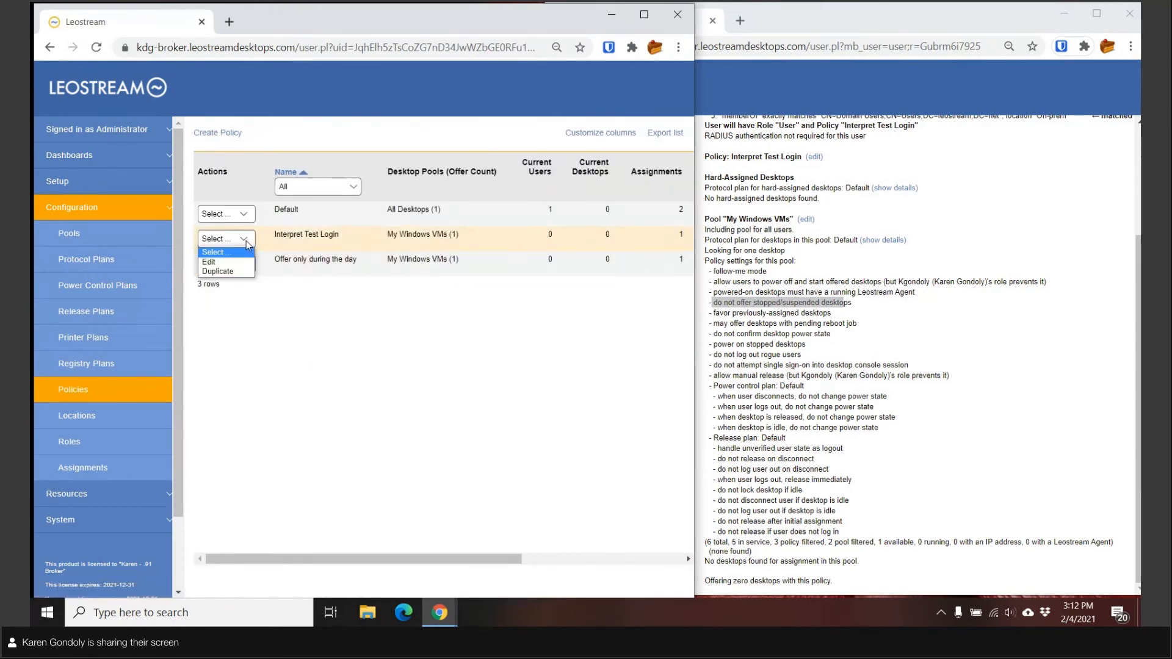
pyautogui.click(220, 262)
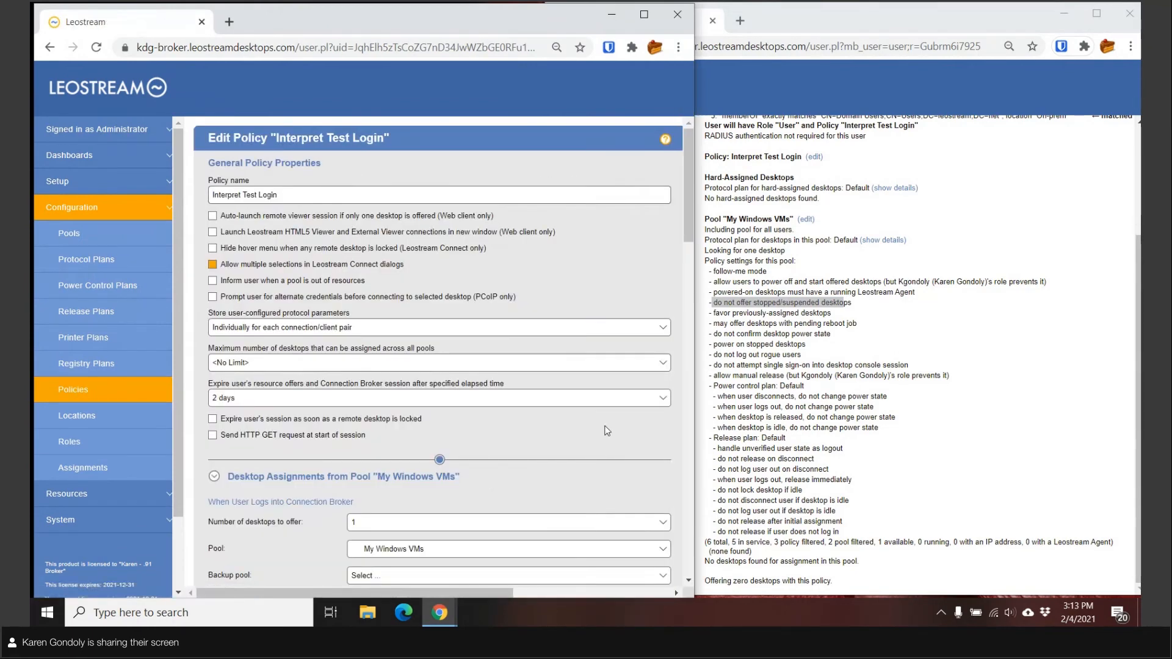
# Set the policy to offer stopped and suspended desktops with "Yes, regardless of Leostream Agent status" and save it
pyautogui.scroll(-6, 607, 431)
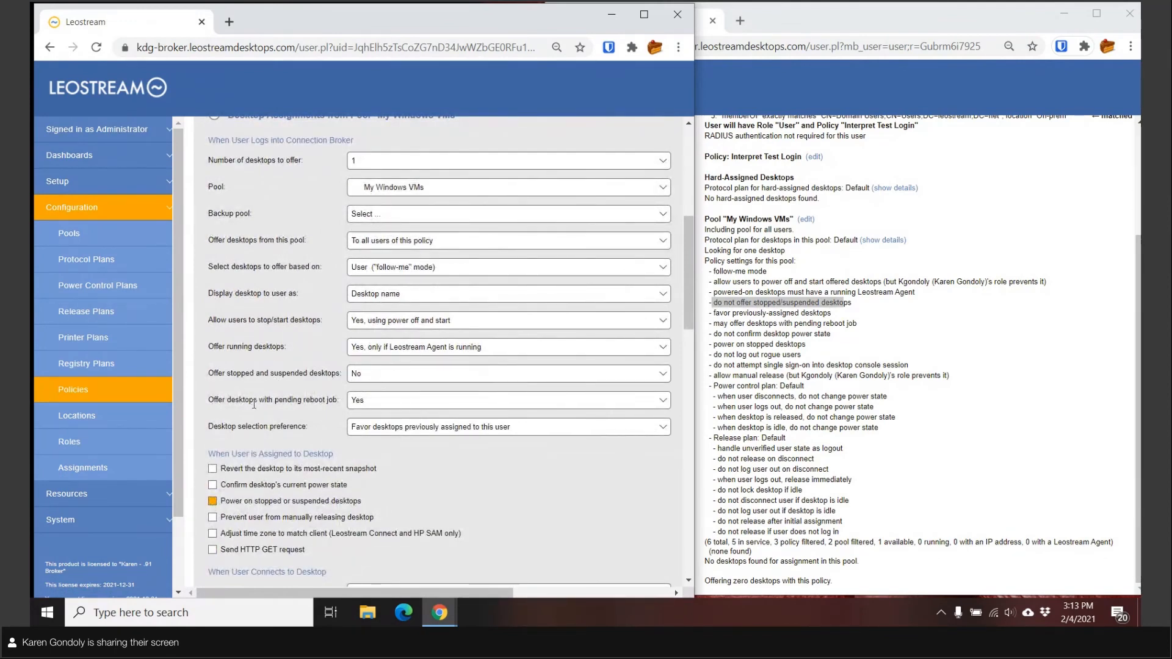
pyautogui.click(380, 374)
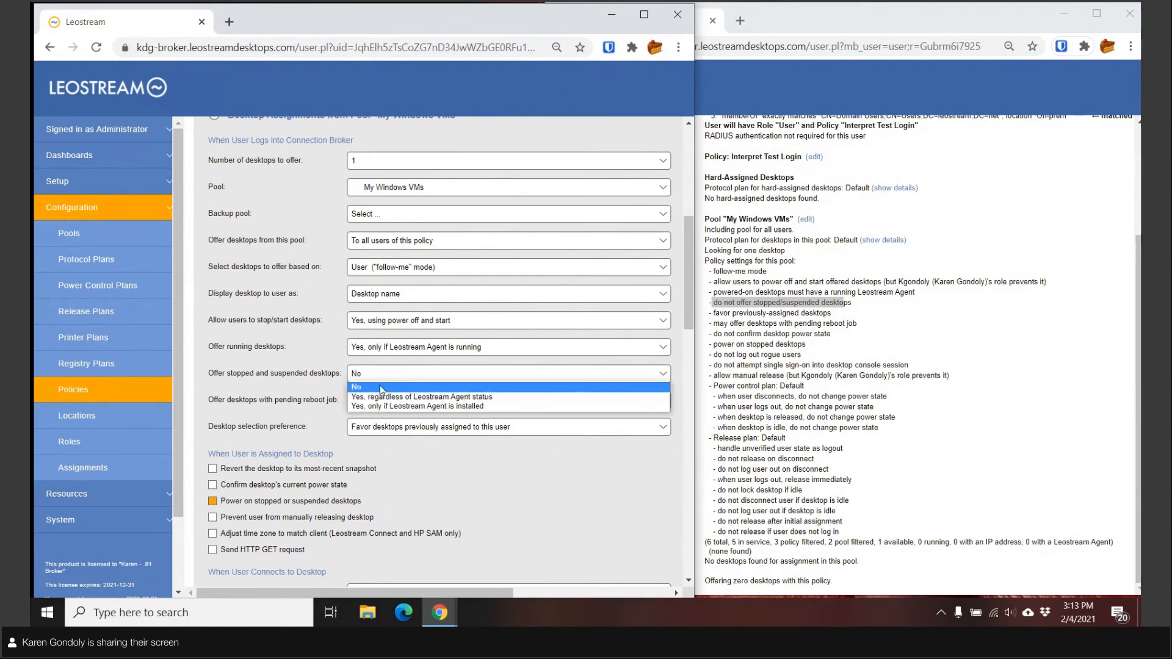
pyautogui.click(382, 397)
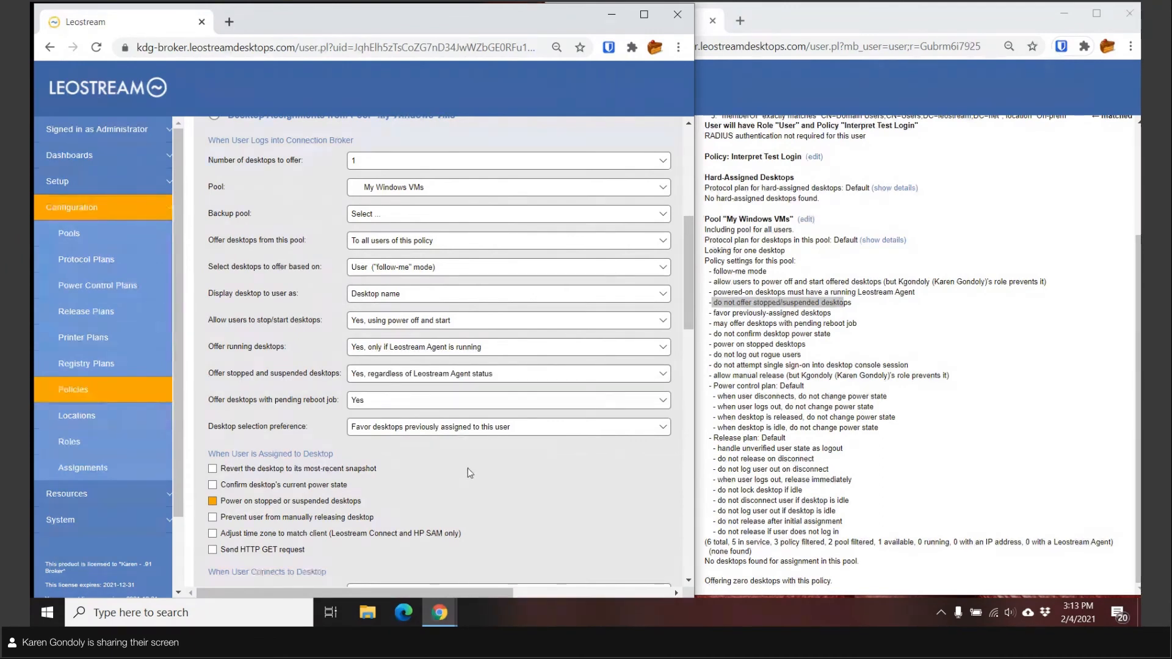
pyautogui.scroll(-10, 468, 468)
pyautogui.scroll(-5, 464, 467)
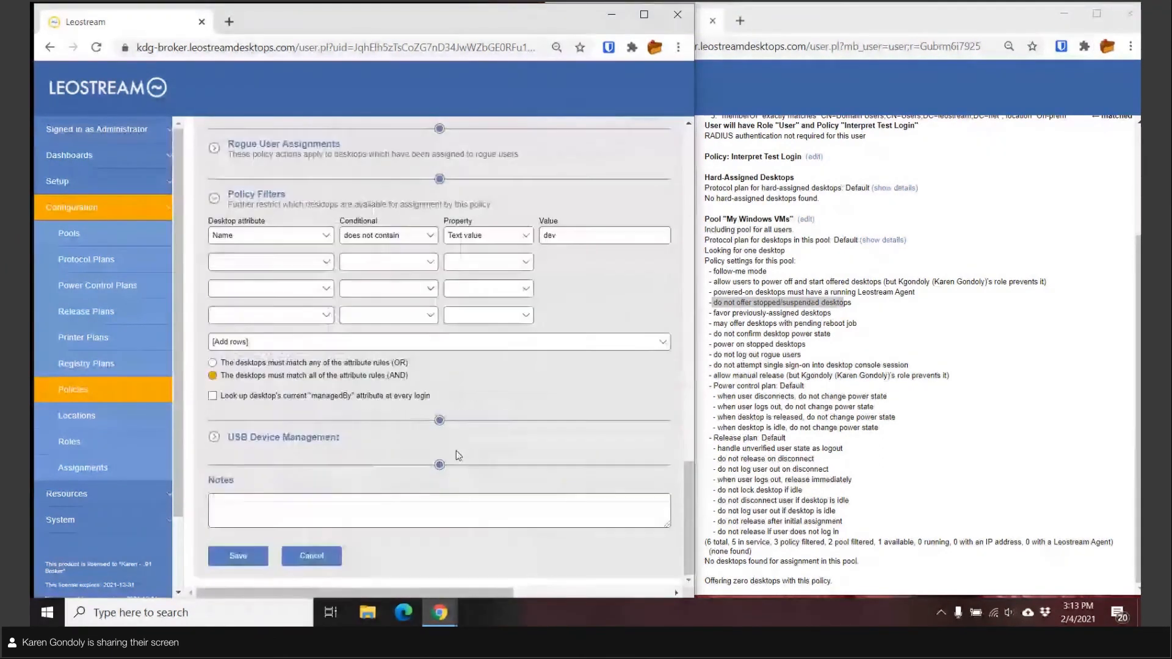
pyautogui.click(236, 553)
# Rerun the test login with the same user, domain, location and client, and review the pool's policy settings and offered desktops
pyautogui.click(912, 441)
pyautogui.scroll(3, 912, 441)
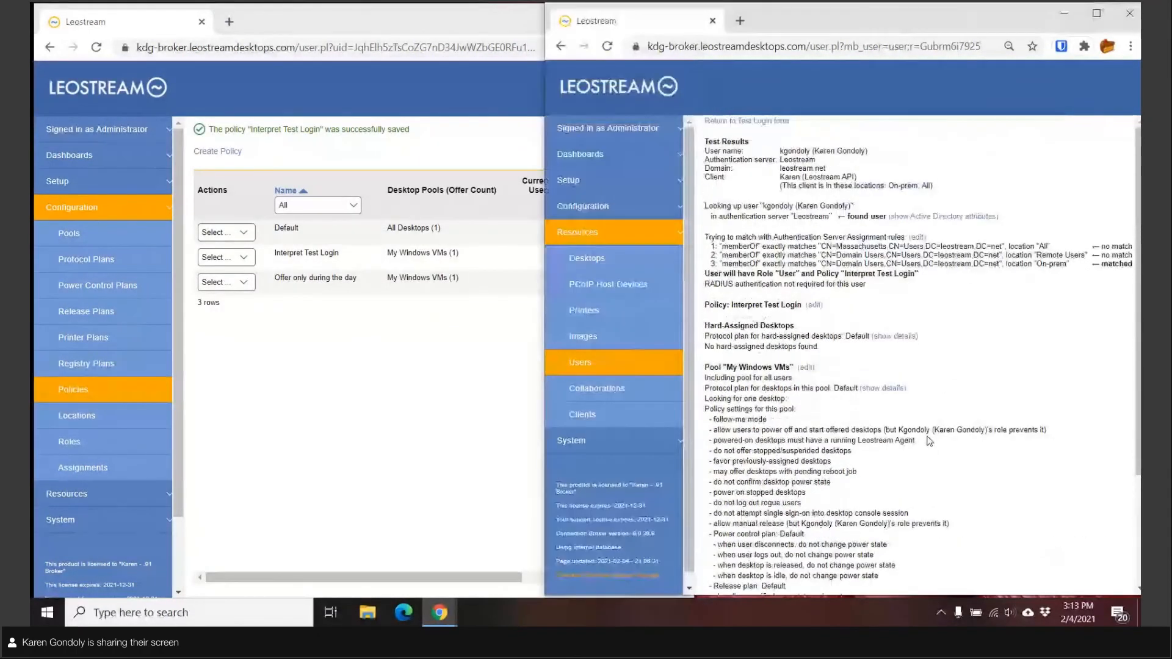
pyautogui.click(739, 121)
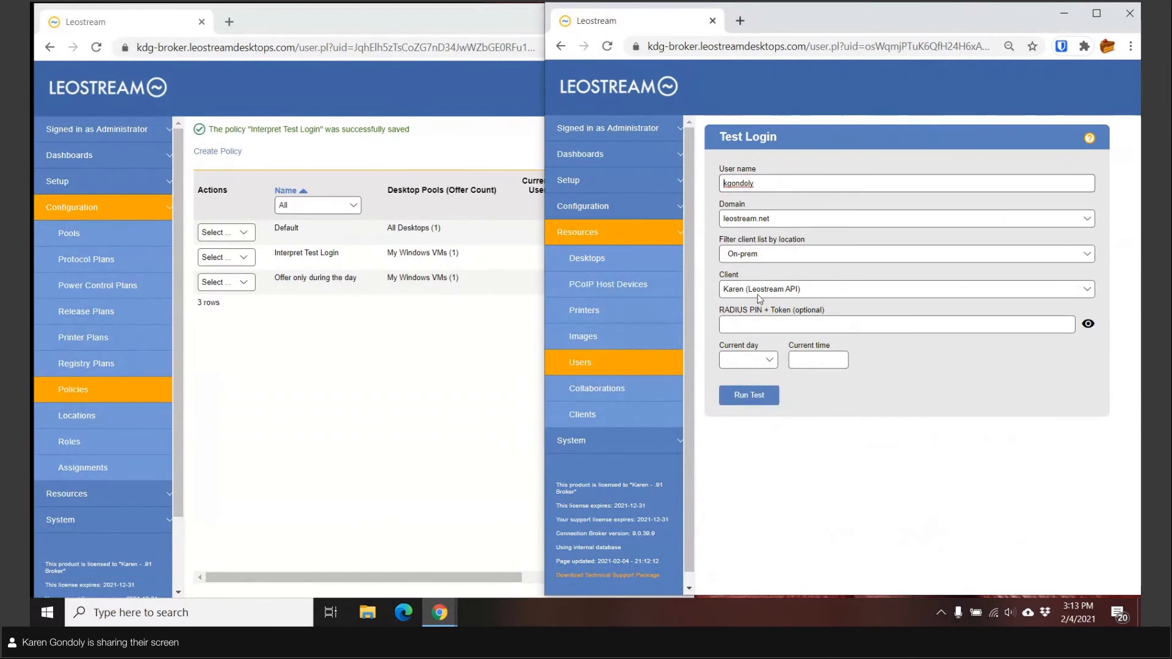
pyautogui.click(738, 397)
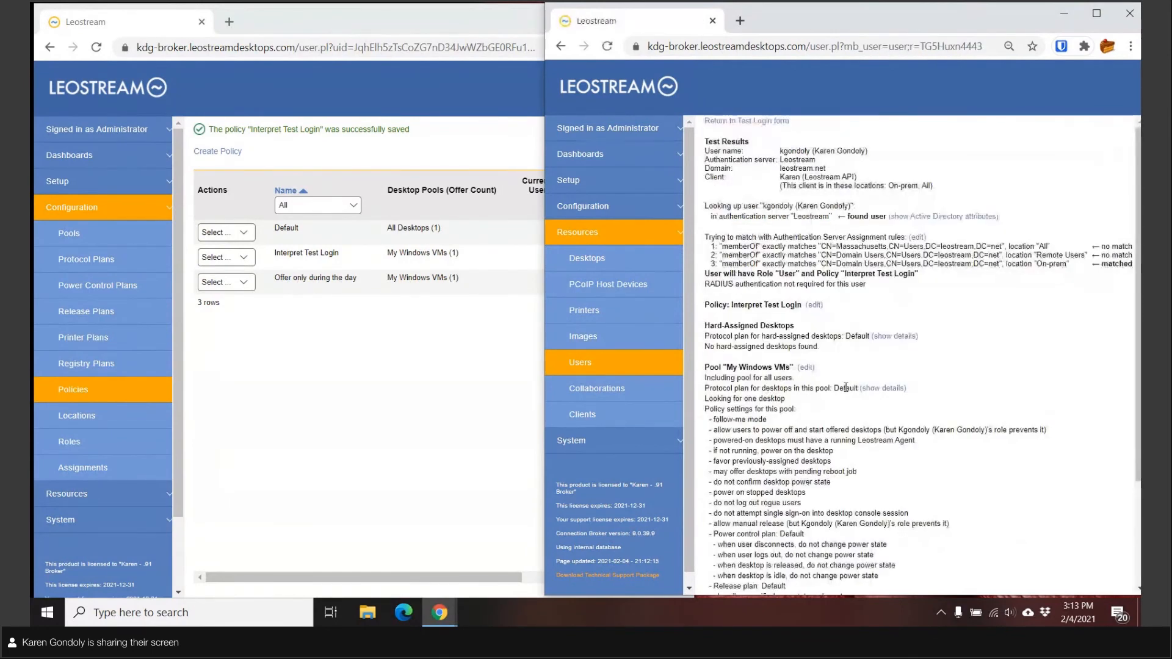
pyautogui.scroll(-3, 822, 391)
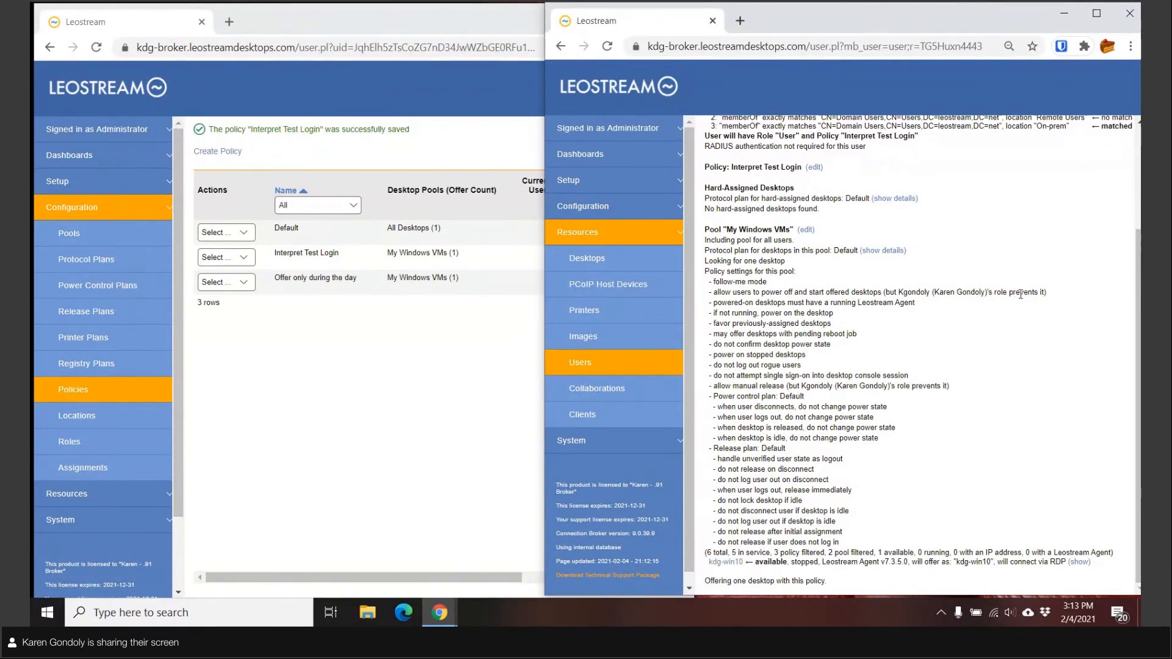
pyautogui.scroll(3, 989, 308)
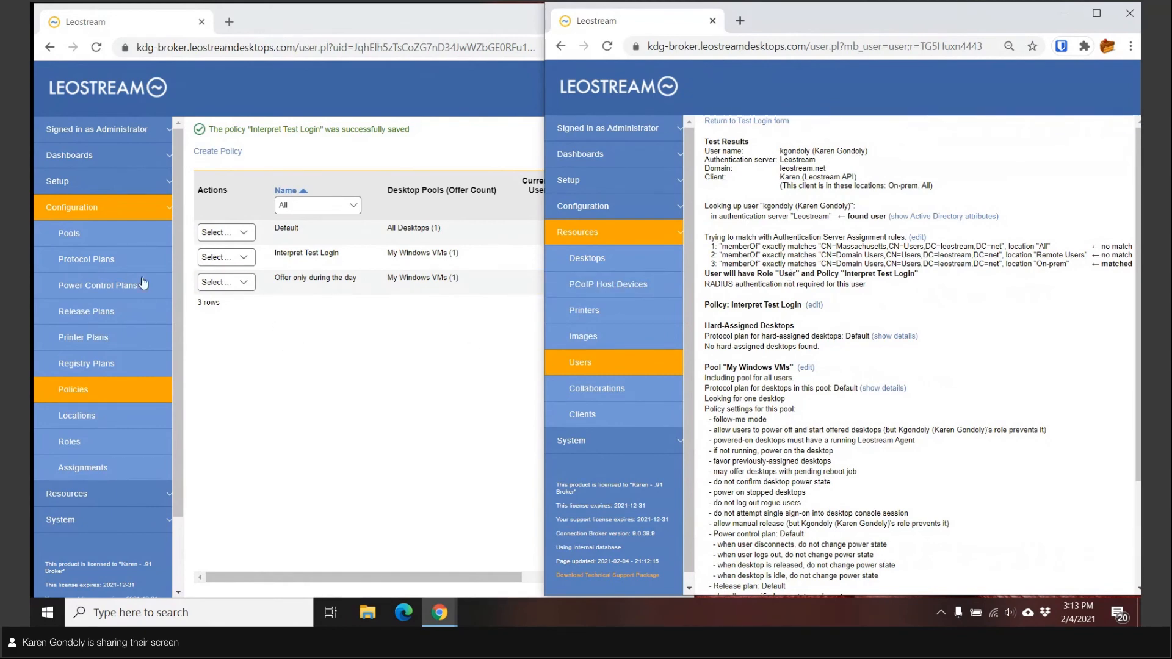
# Open the "User" role for editing to inspect its end-user session permissions
pyautogui.click(73, 442)
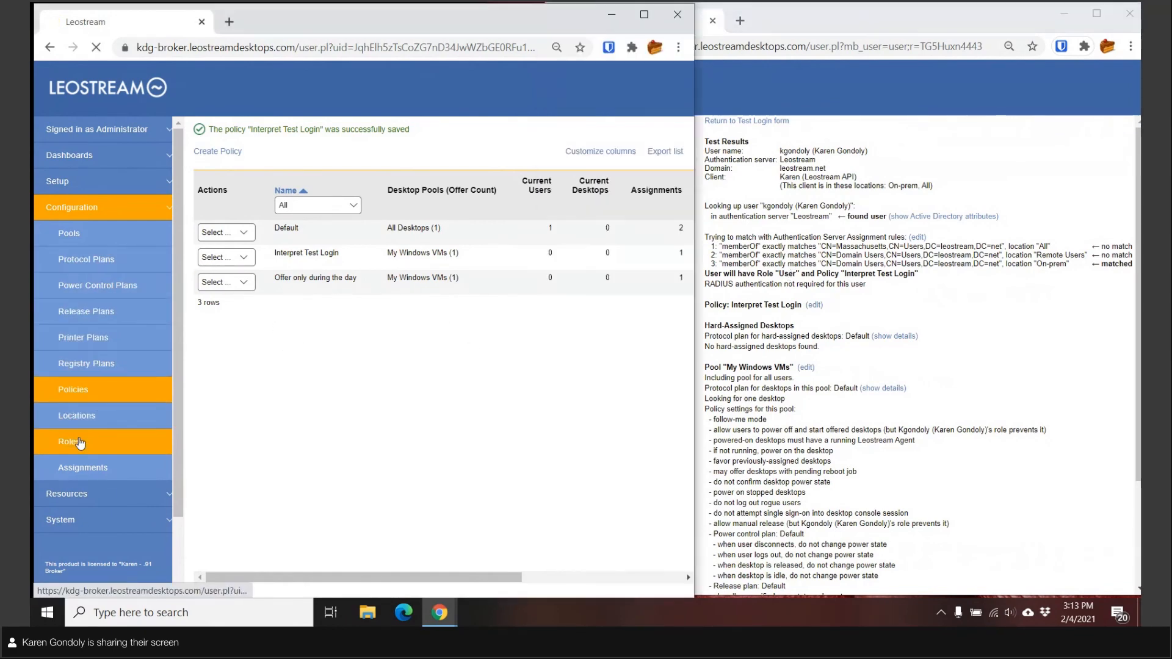
pyautogui.click(205, 273)
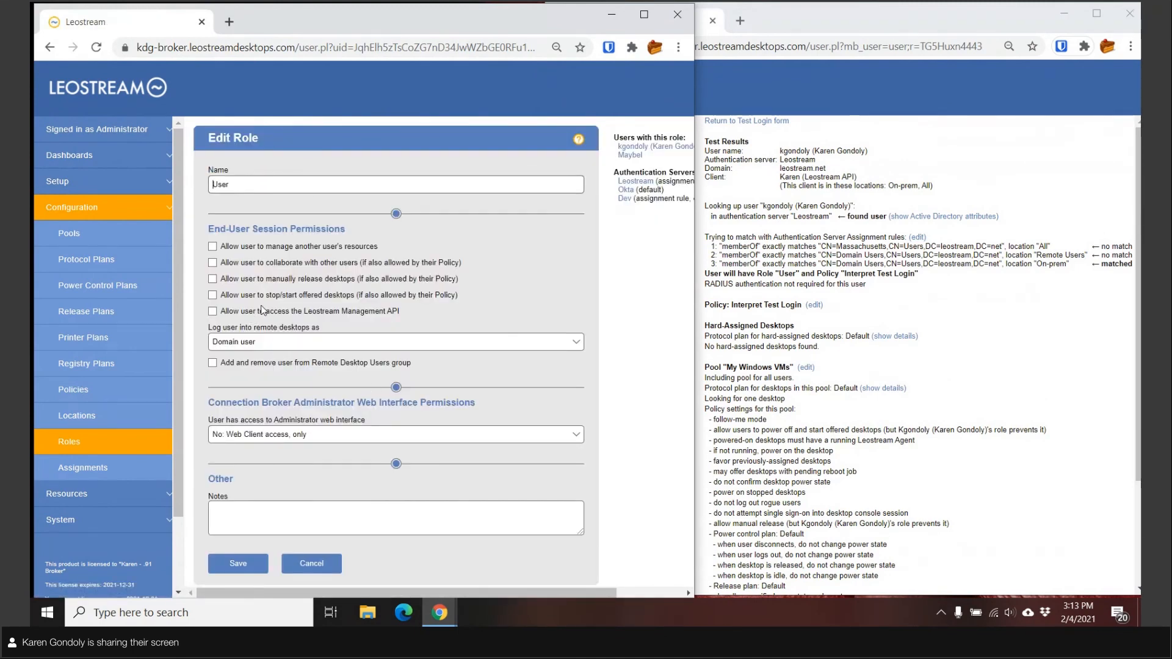
# Allow users with the "User" role to stop/start offered desktops and save the role
pyautogui.click(212, 296)
pyautogui.click(239, 563)
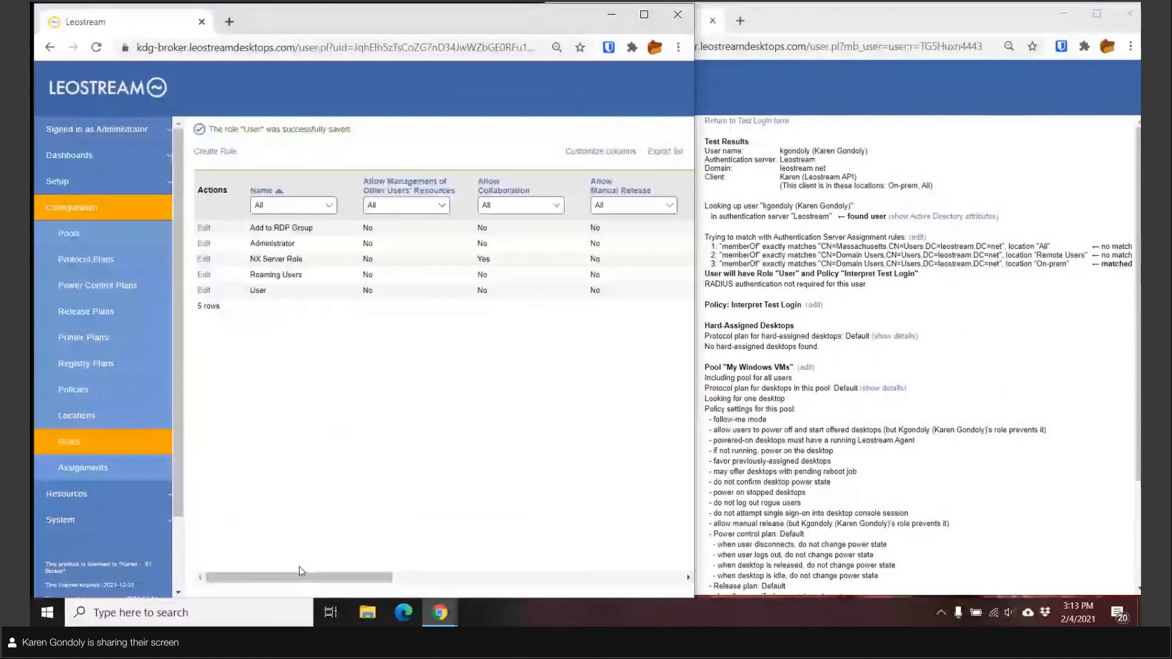
# Rerun the test login for the same user and review the policy settings and offered desktop for the "My Windows VMs" pool
pyautogui.click(1117, 358)
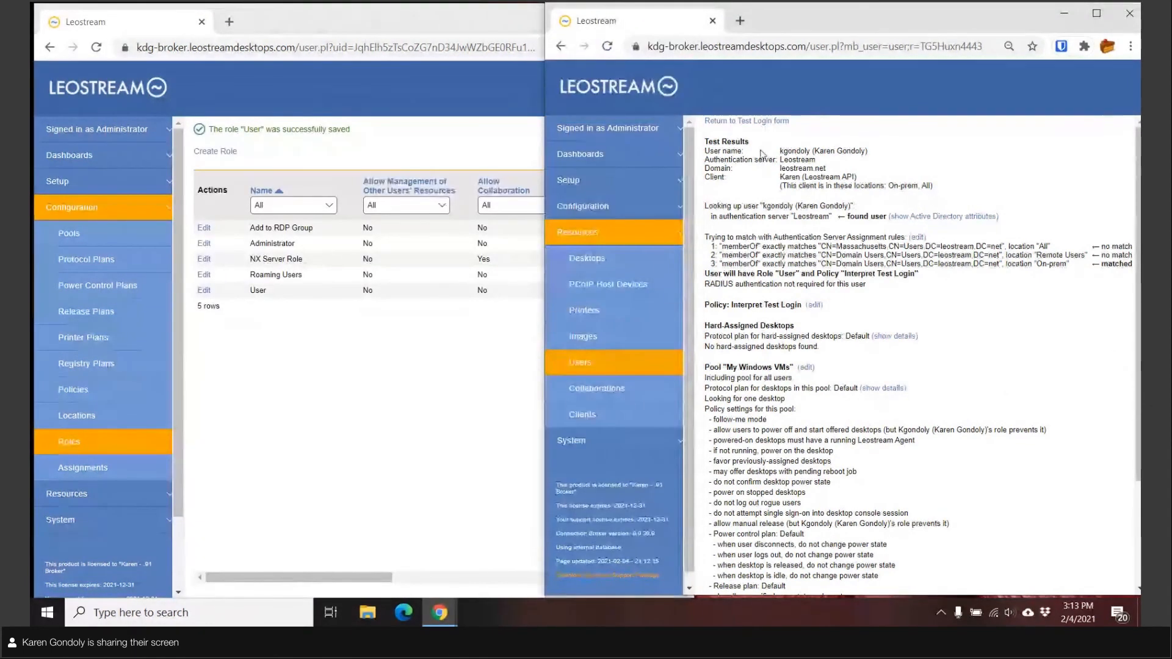
pyautogui.click(757, 121)
pyautogui.click(742, 392)
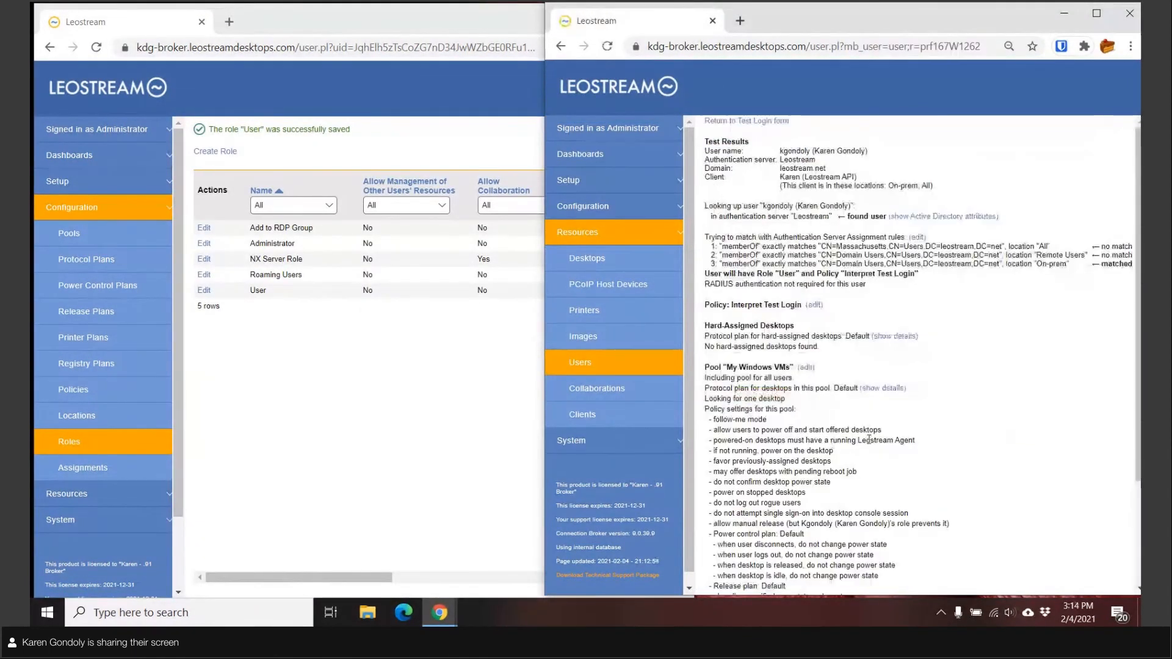
pyautogui.scroll(-3, 972, 444)
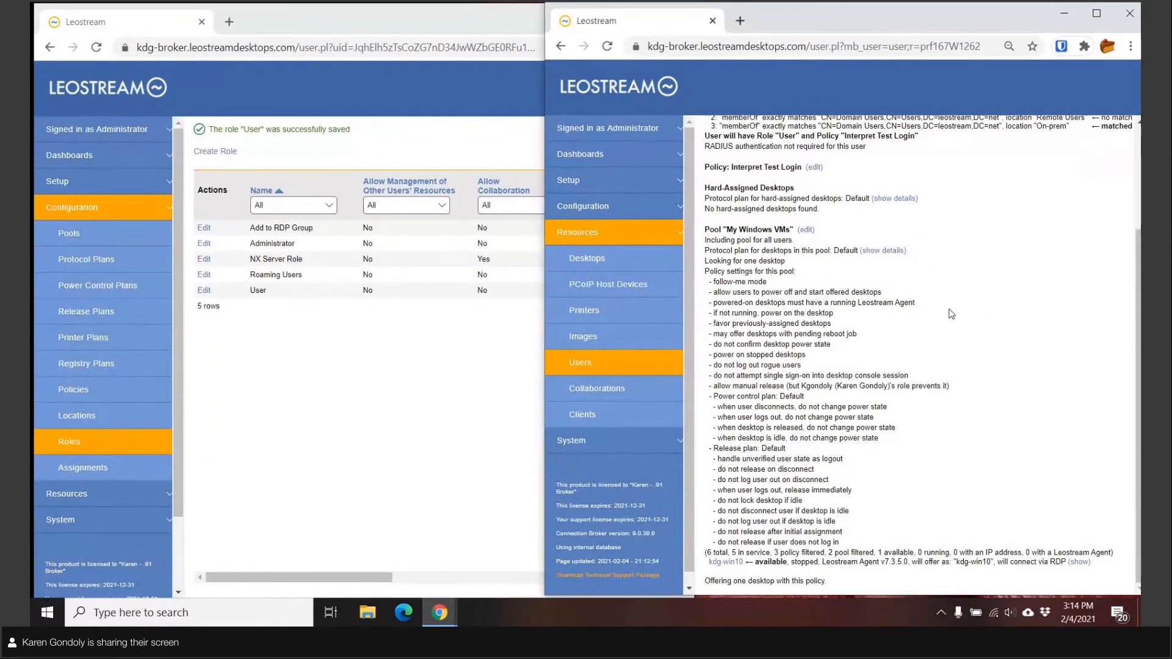
# Show the protocol plan details for desktops in the "My Windows VMs" pool and highlight the RDP entry for Leostream Connect and thin clients
pyautogui.click(884, 252)
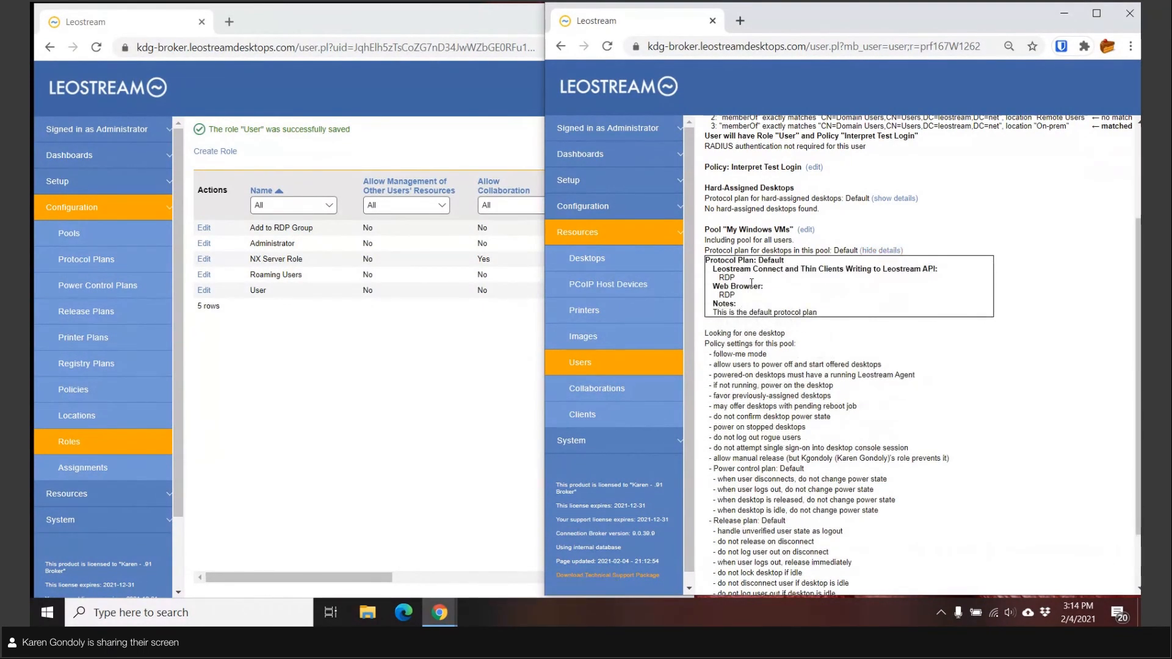
pyautogui.doubleClick(731, 276)
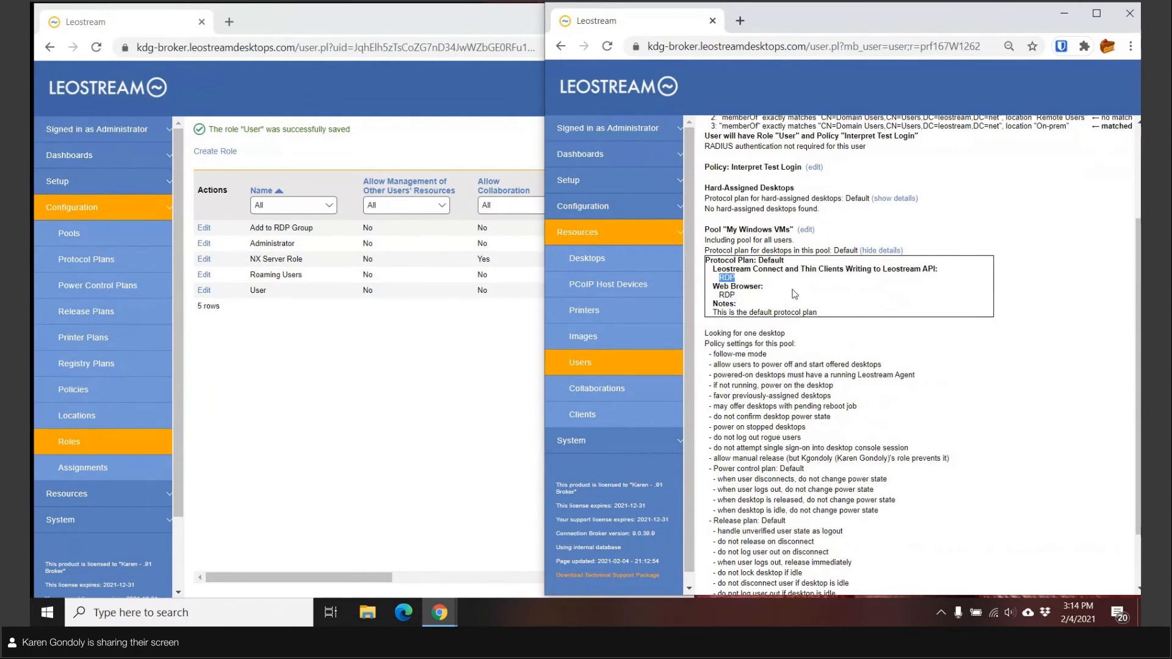